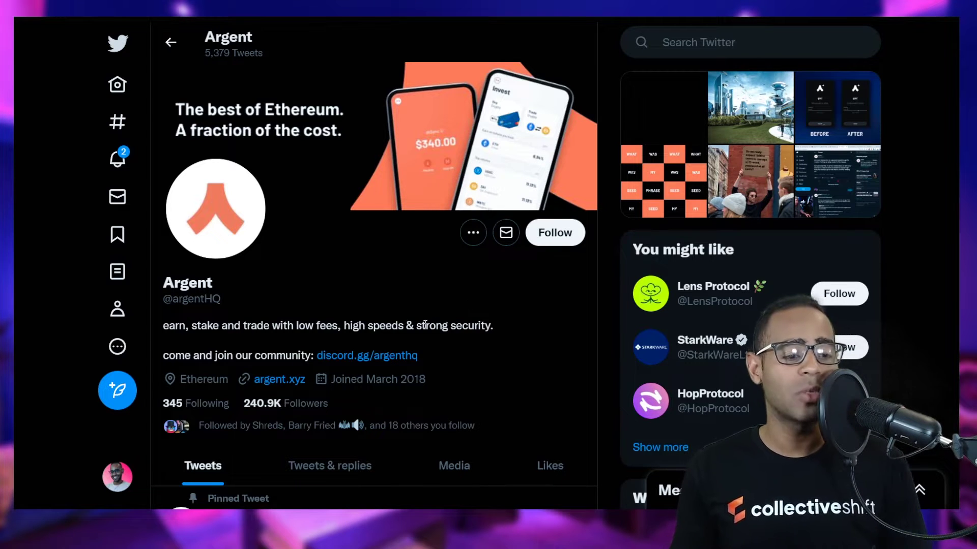
# Step: Scroll down Argent's Twitter profile to reach the argent.xyz website link
pyautogui.scroll(-2, 193, 294)
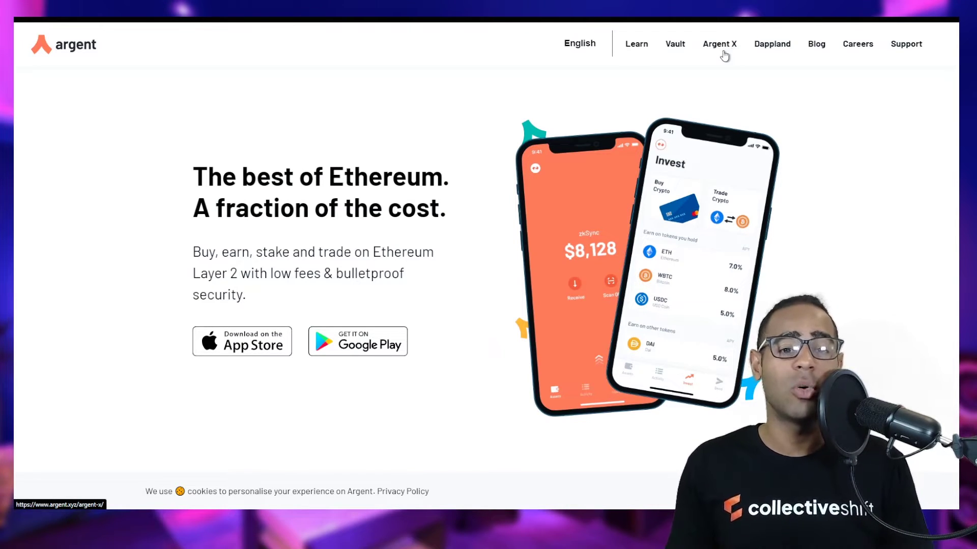
# Step: Open the Argent X wallet page and highlight its 'Get the first wallet on StarkNet' heading
pyautogui.click(723, 51)
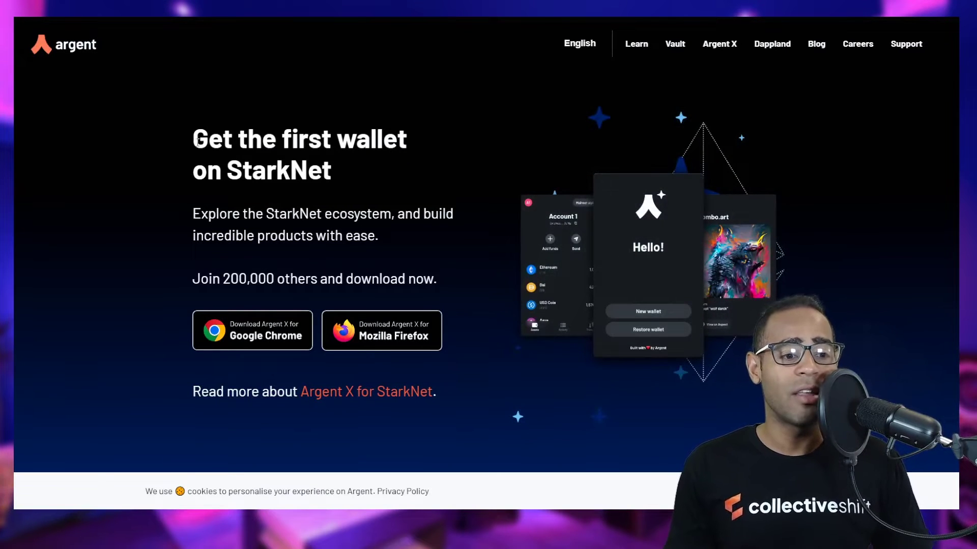
pyautogui.moveTo(196, 142); pyautogui.dragTo(346, 176)
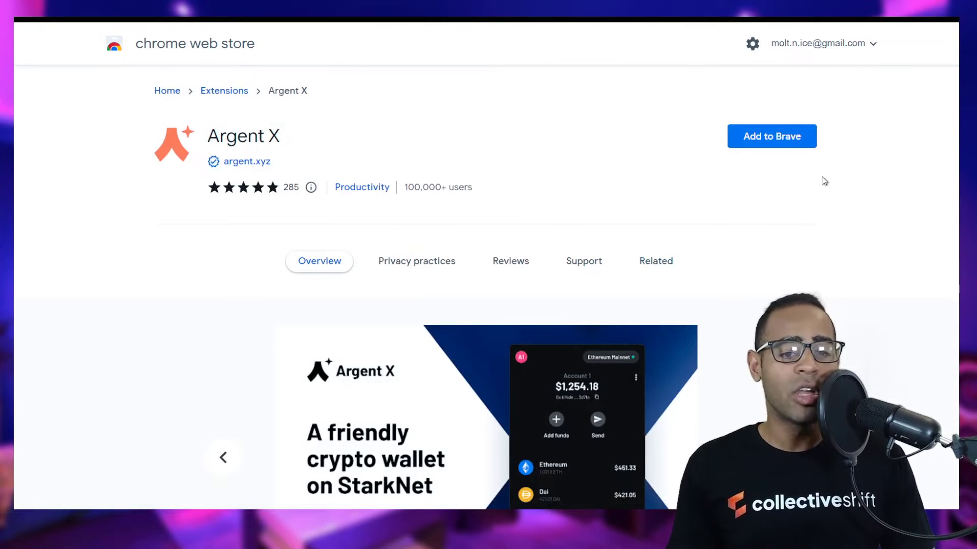
# Step: Review the Argent X listing's 100,000+ users count, then add the extension to the browser
pyautogui.hotkey('ctrl', '+')
pyautogui.hotkey('ctrl', '+')
pyautogui.hotkey('ctrl', '+')
pyautogui.hotkey('ctrl', '-')
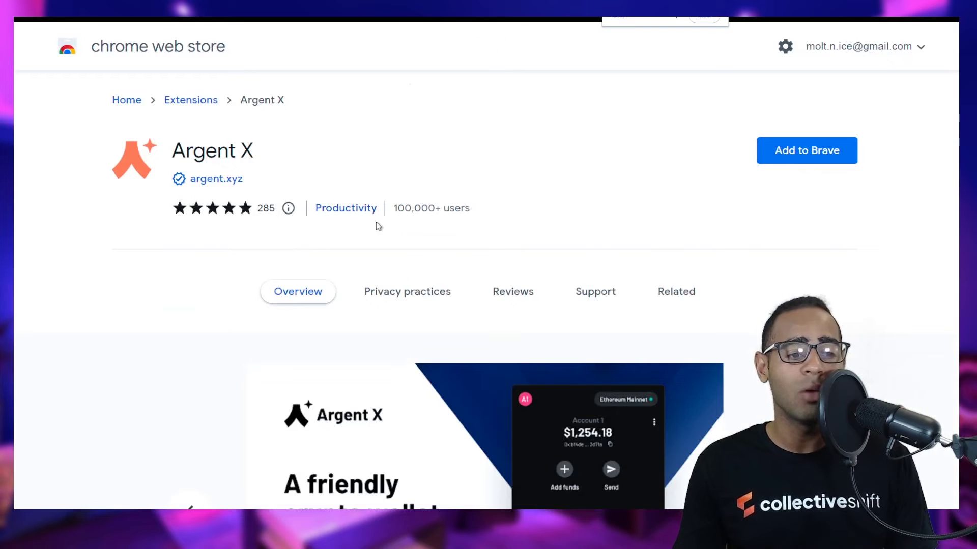
pyautogui.moveTo(393, 208); pyautogui.dragTo(443, 208)
pyautogui.click(530, 215)
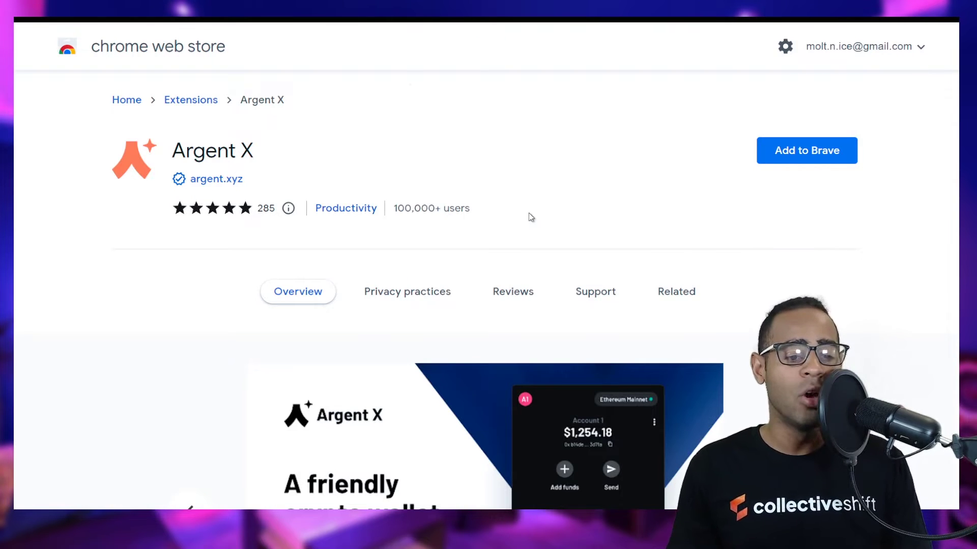
pyautogui.scroll(-5, 602, 238)
pyautogui.scroll(5, 787, 217)
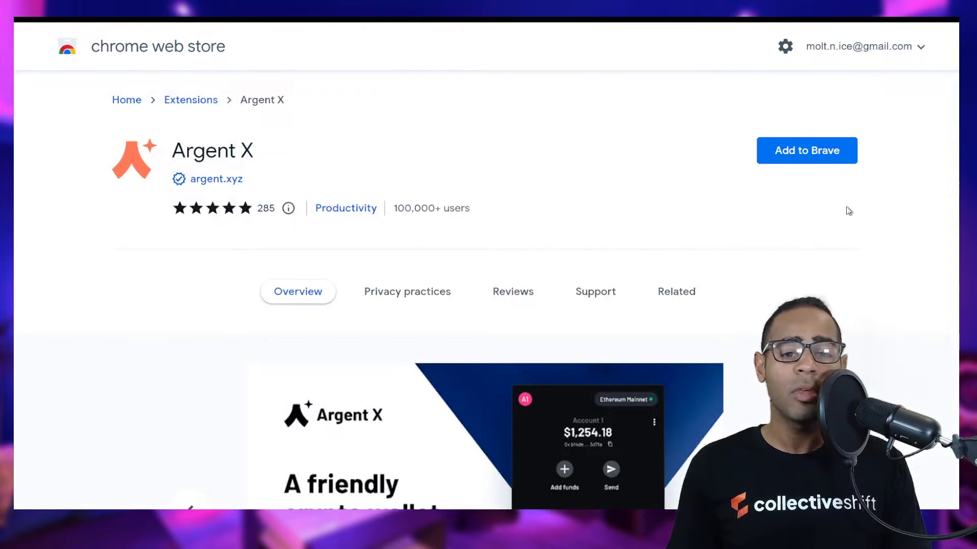
pyautogui.click(814, 153)
pyautogui.click(507, 124)
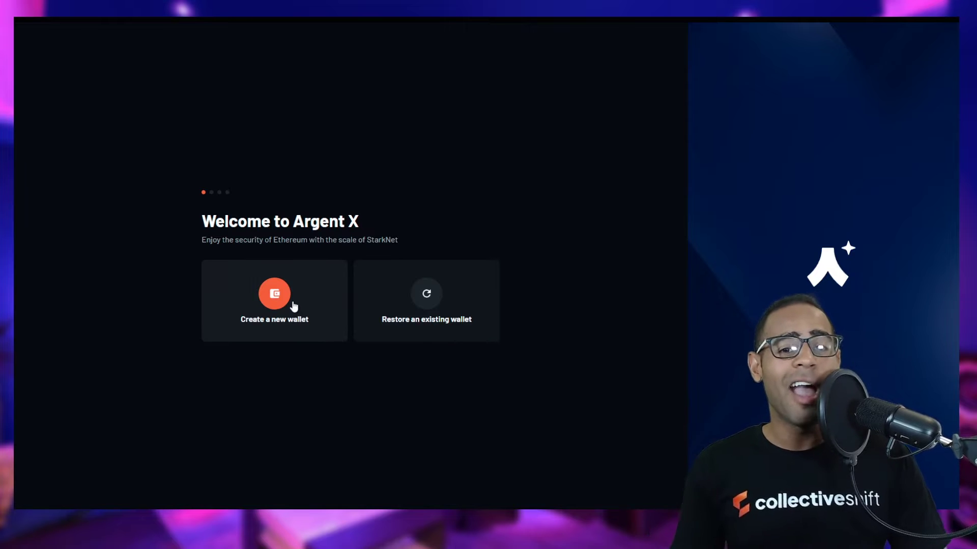
# Step: Start a new wallet and accept both StarkNet risk disclaimers
pyautogui.click(294, 319)
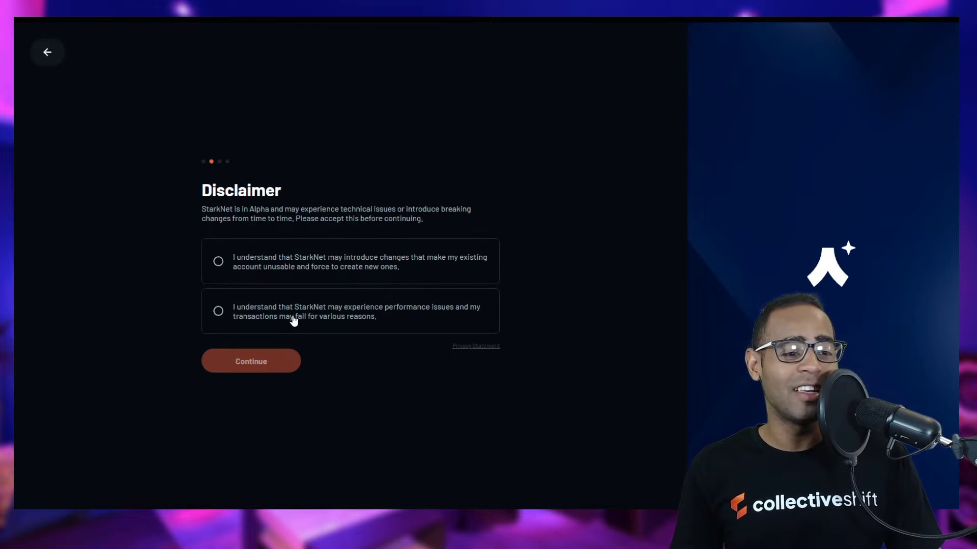
pyautogui.click(451, 274)
pyautogui.click(288, 330)
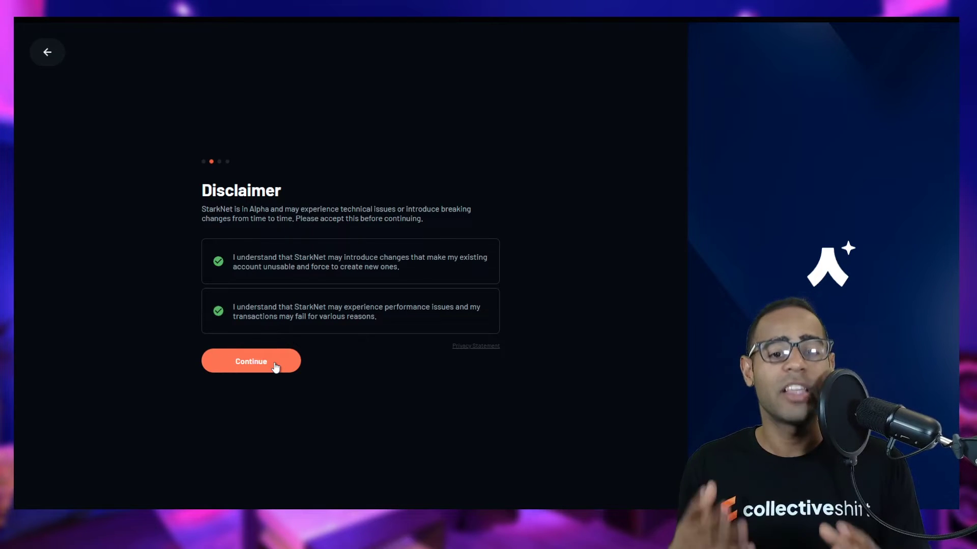
pyautogui.click(274, 365)
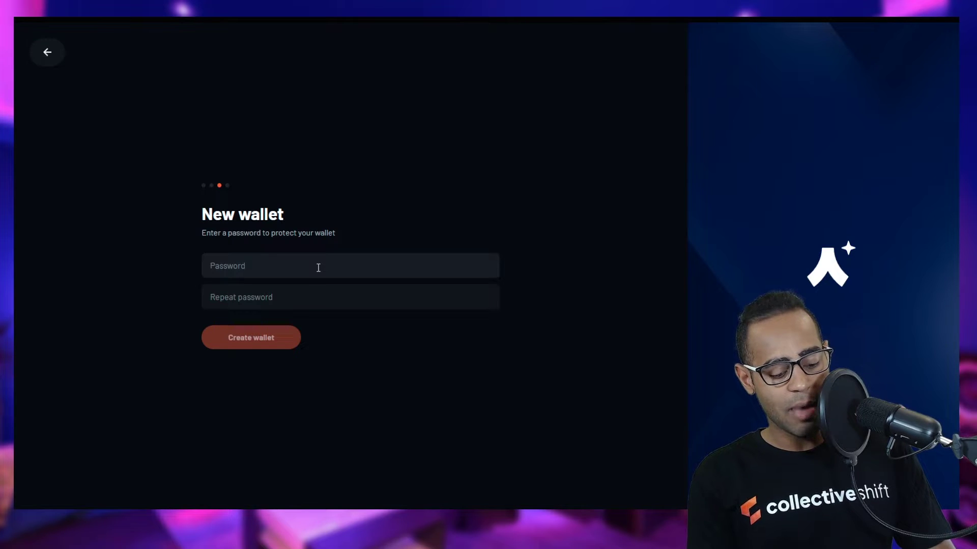
# Step: Set and confirm a wallet password to create the wallet
pyautogui.write('•••••••••••••')
pyautogui.press('Tab')
pyautogui.write('•')
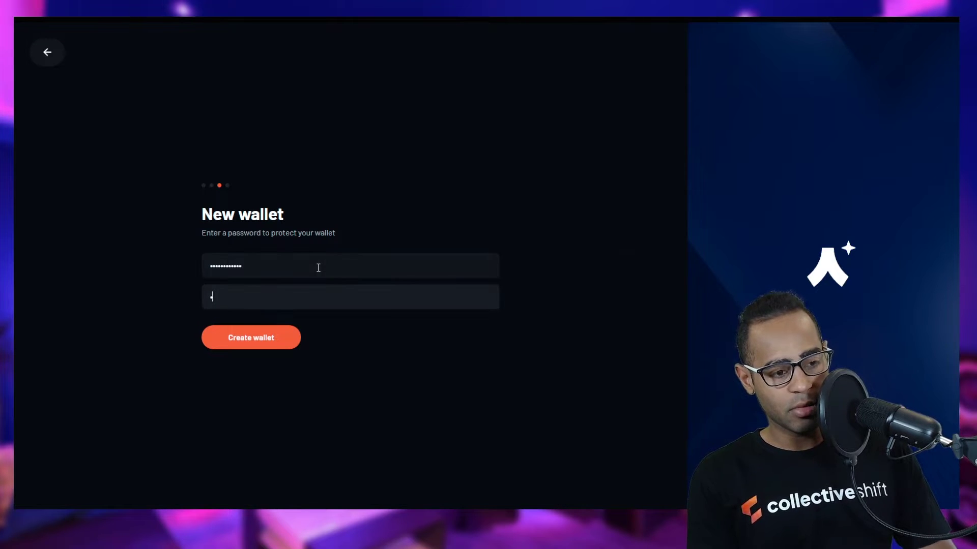
pyautogui.write('••••••••••••')
pyautogui.press('Return')
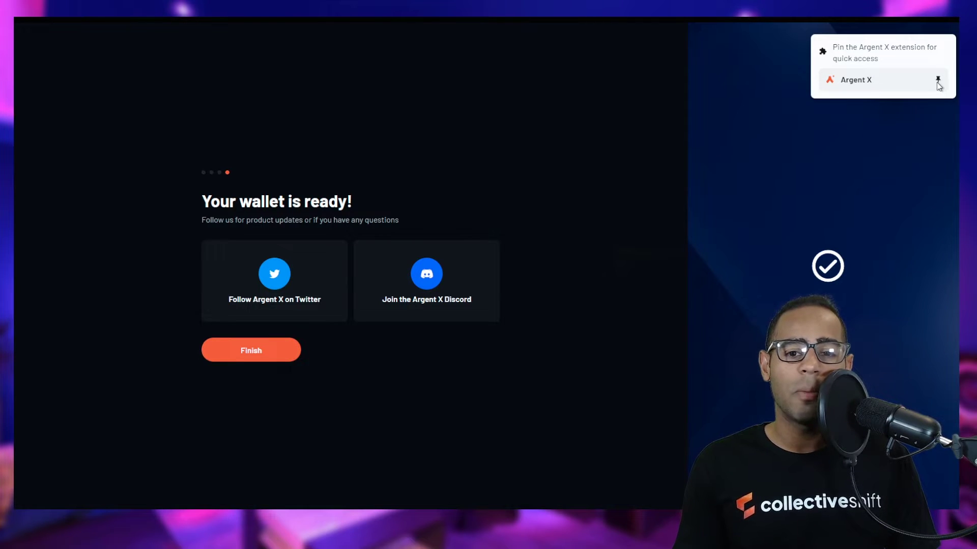
# Step: Pin Argent X to the browser toolbar from the Extensions menu
pyautogui.click(909, 17)
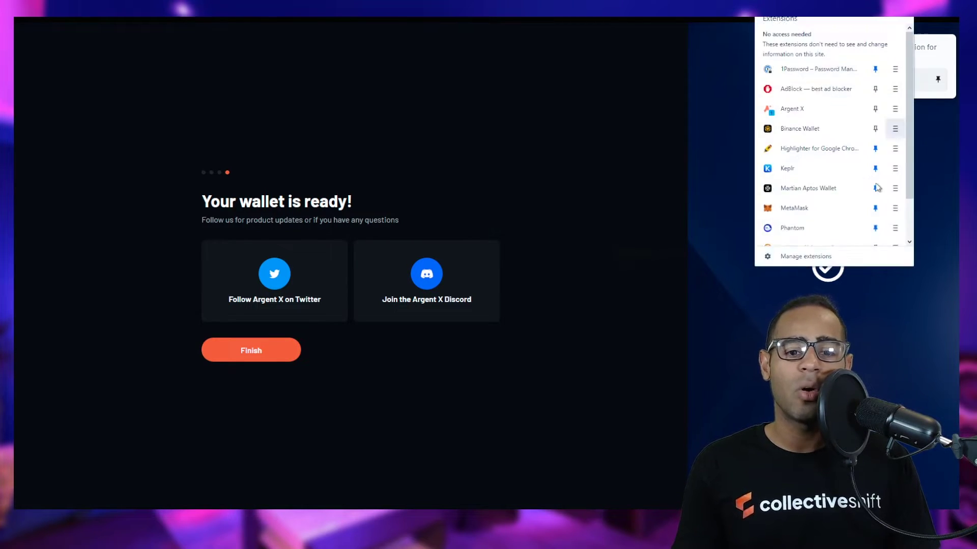
pyautogui.scroll(-2, 872, 220)
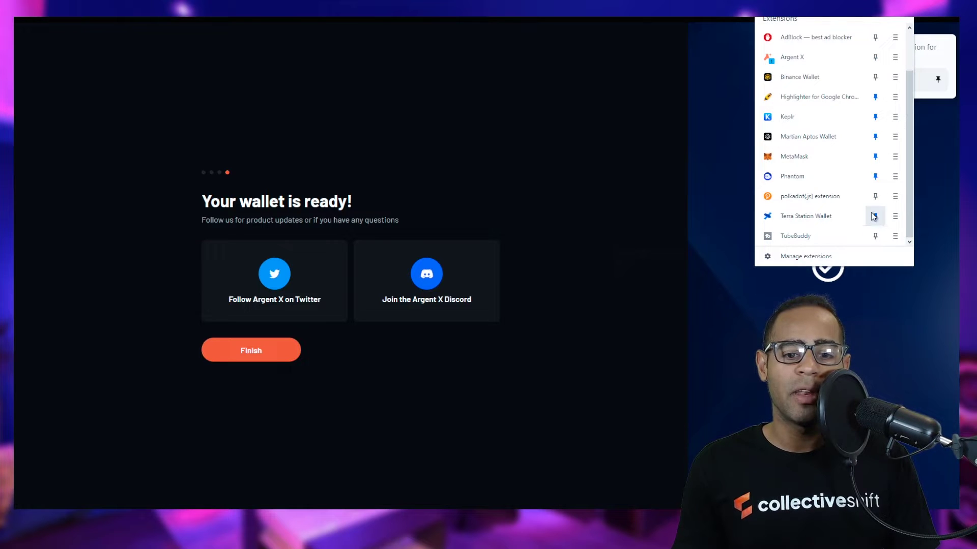
pyautogui.scroll(2, 859, 128)
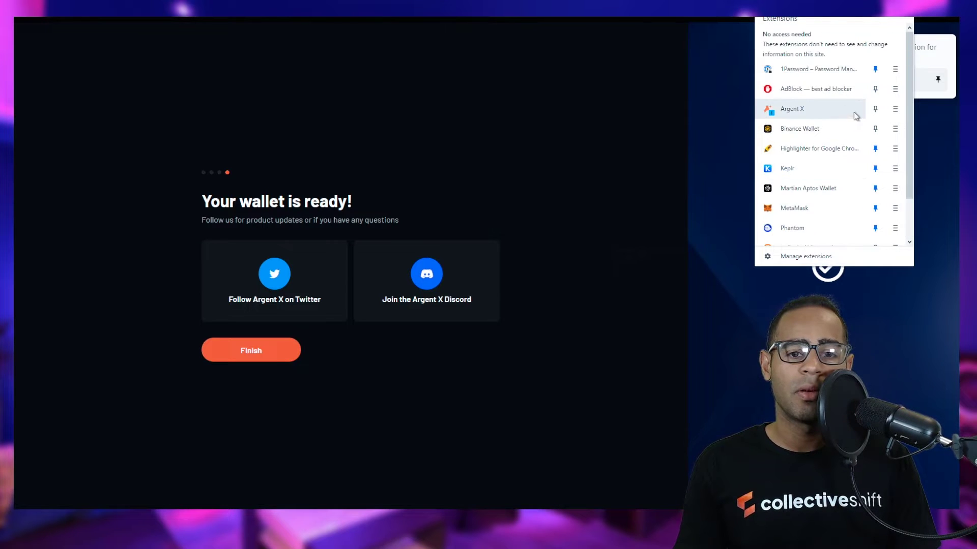
pyautogui.click(875, 109)
pyautogui.click(860, 26)
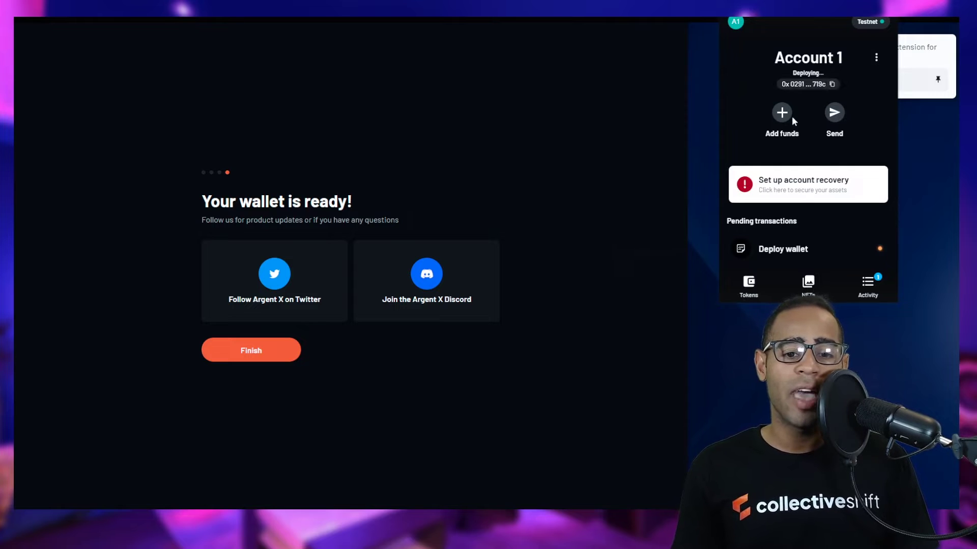
# Step: View the recovery phrase words, then close recovery setup to return to Account 1's home
pyautogui.click(851, 198)
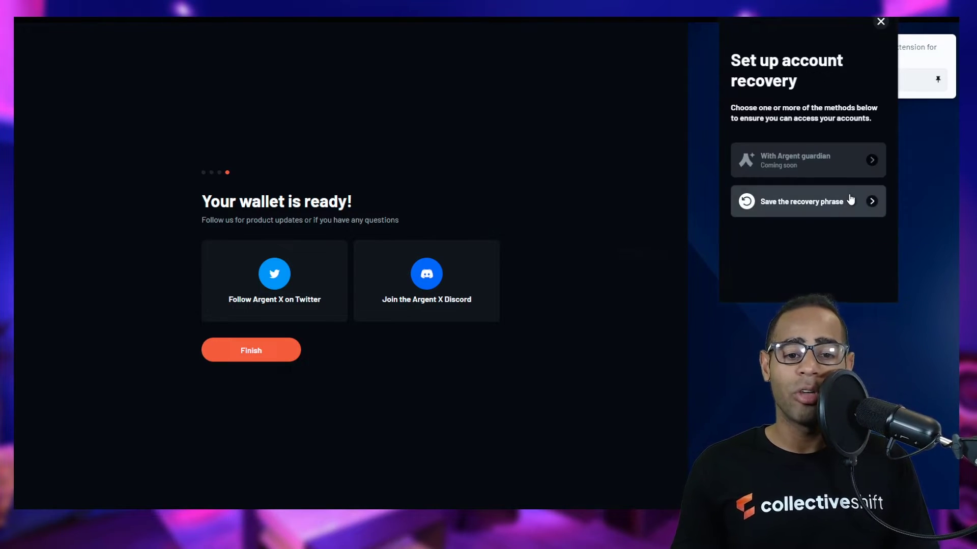
pyautogui.click(854, 206)
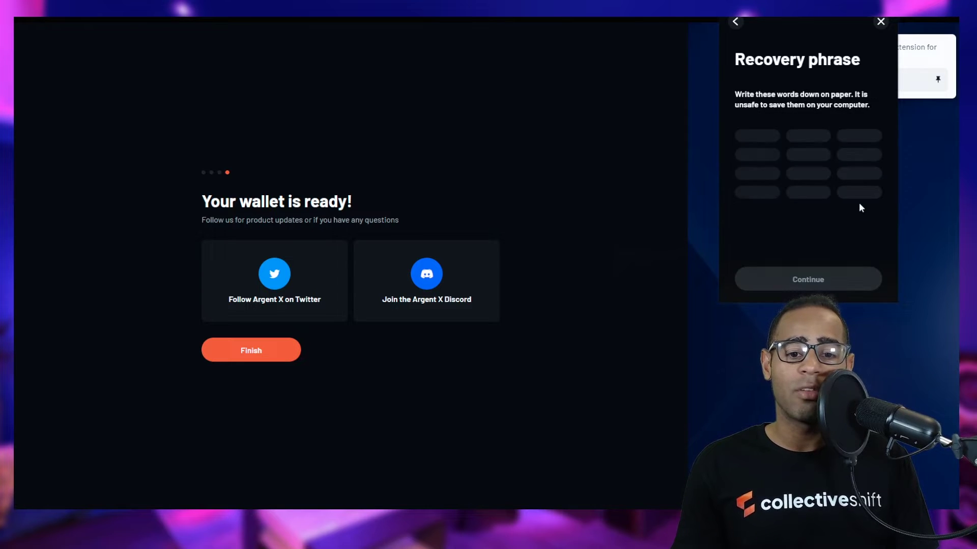
pyautogui.click(735, 21)
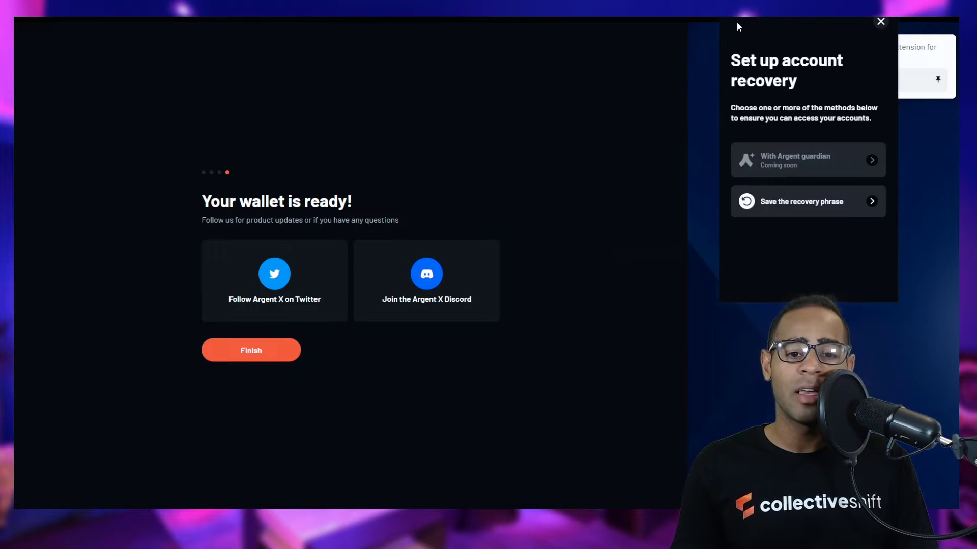
pyautogui.click(881, 22)
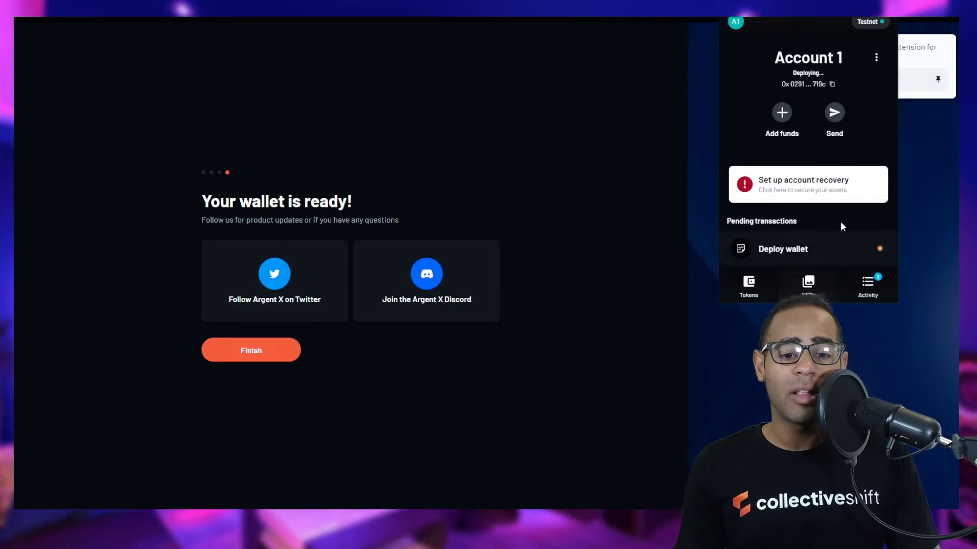
# Step: Try Mainnet, acknowledge its network warning, return to Testnet and copy Account 1's address
pyautogui.click(870, 23)
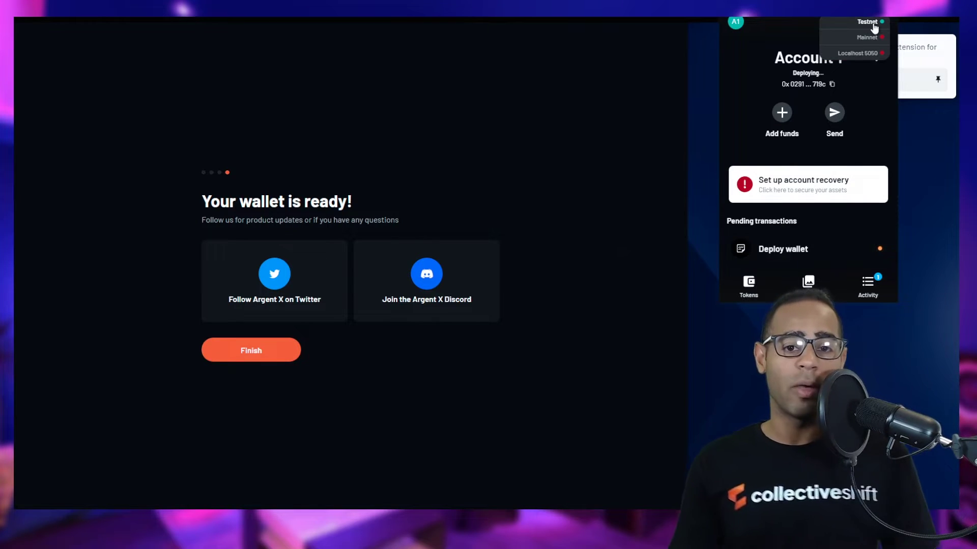
pyautogui.click(871, 38)
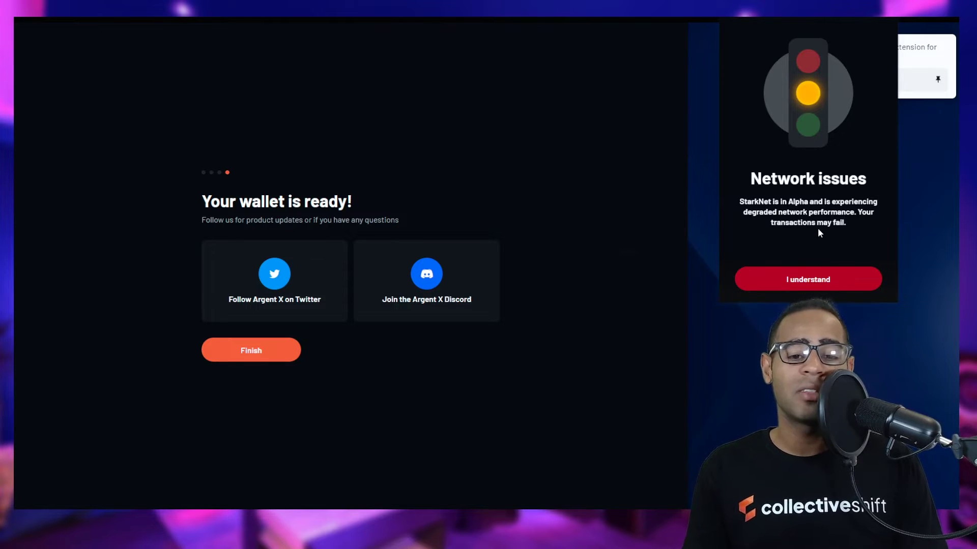
pyautogui.click(831, 285)
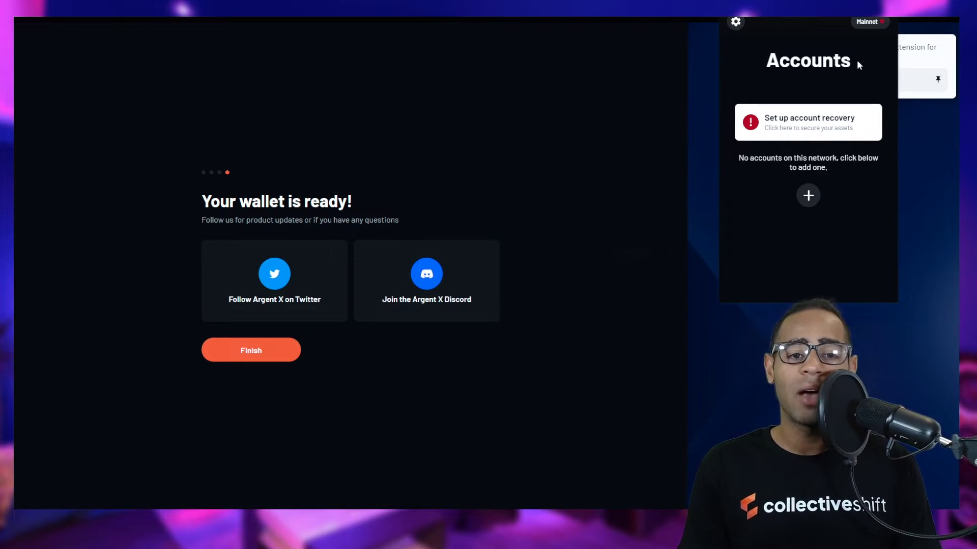
pyautogui.click(866, 22)
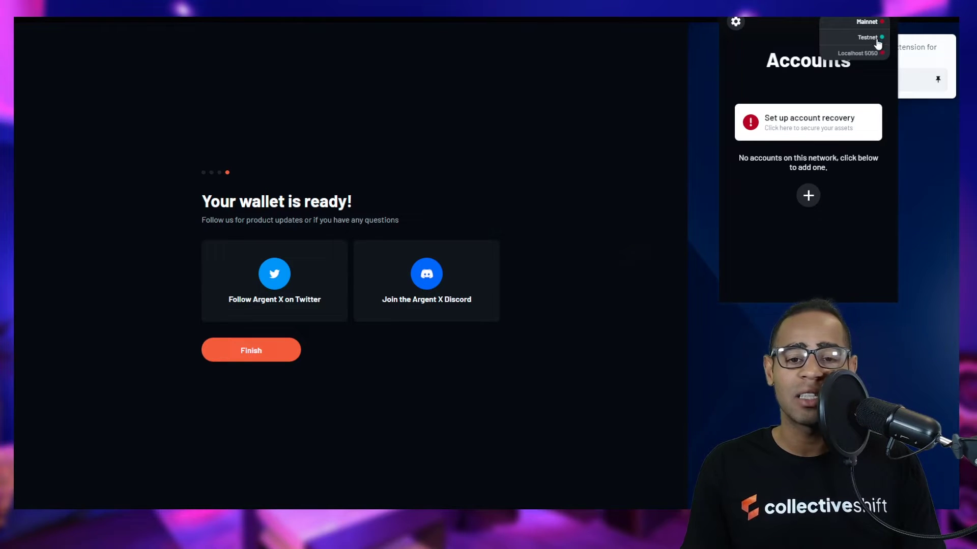
pyautogui.click(875, 38)
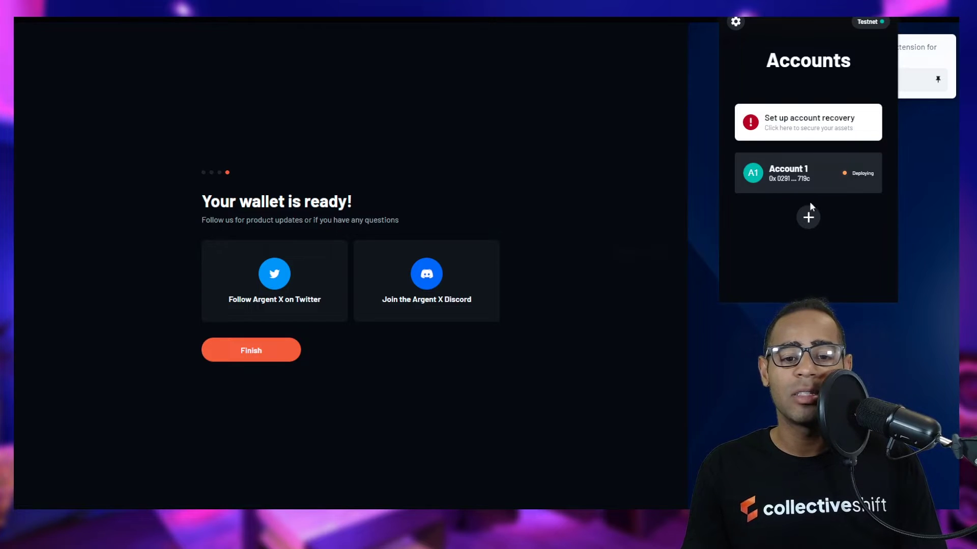
pyautogui.click(765, 186)
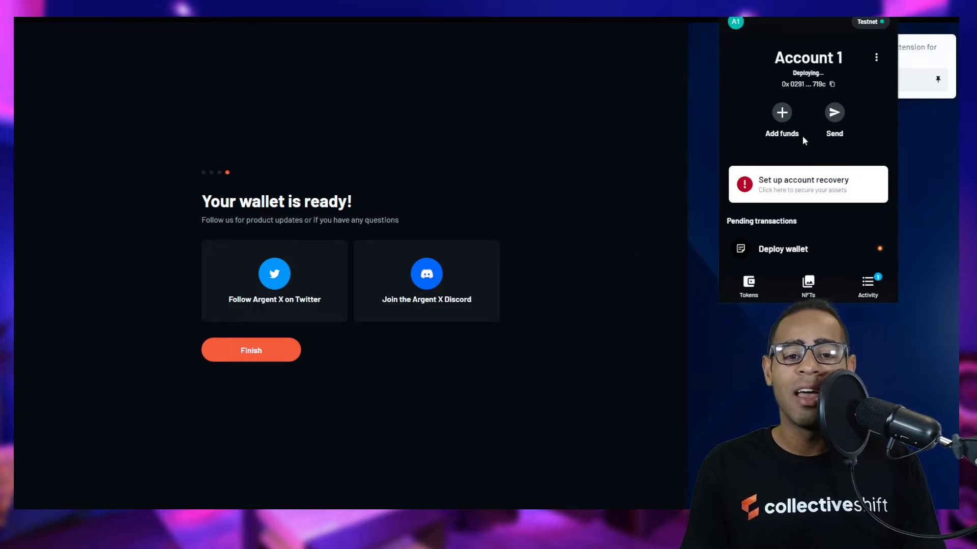
pyautogui.click(822, 88)
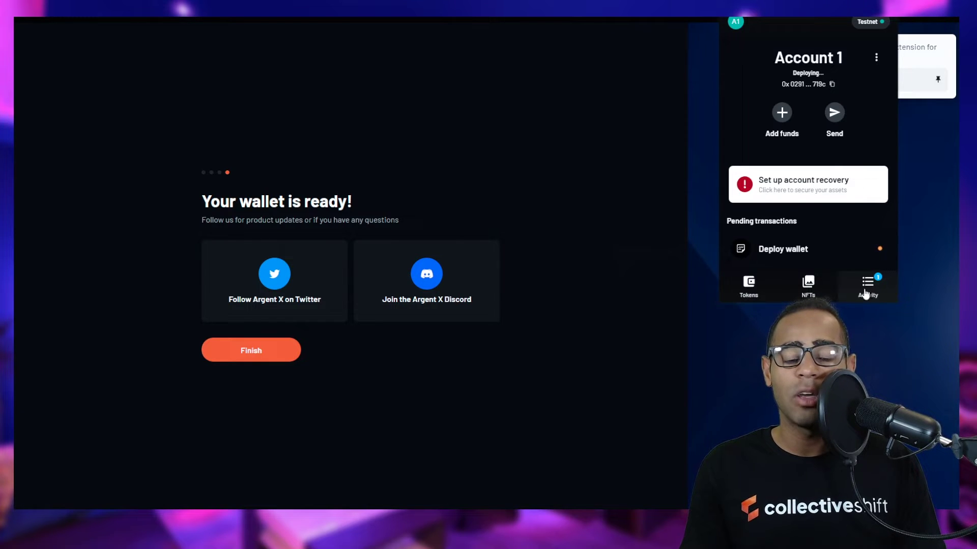
# Step: Switch to Mainnet and add a new account there
pyautogui.click(868, 21)
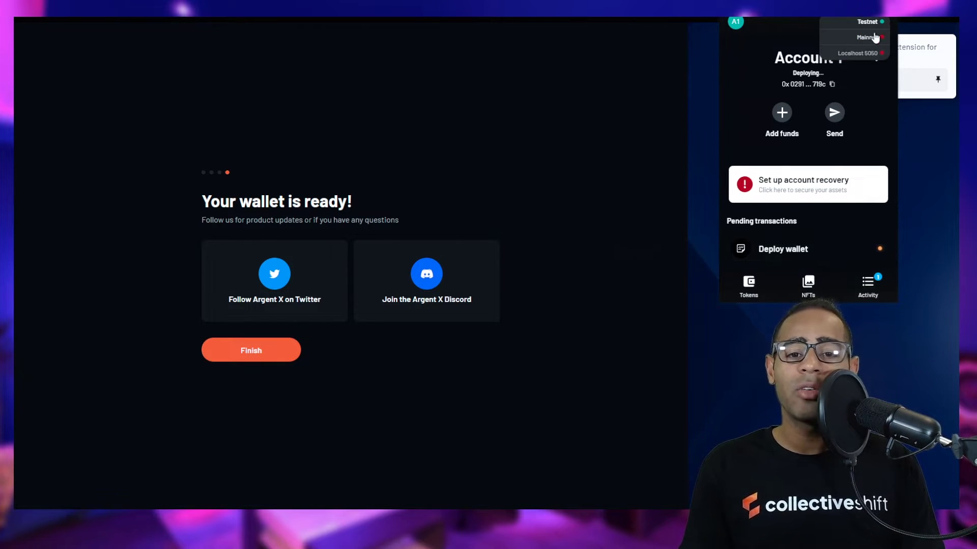
pyautogui.click(872, 38)
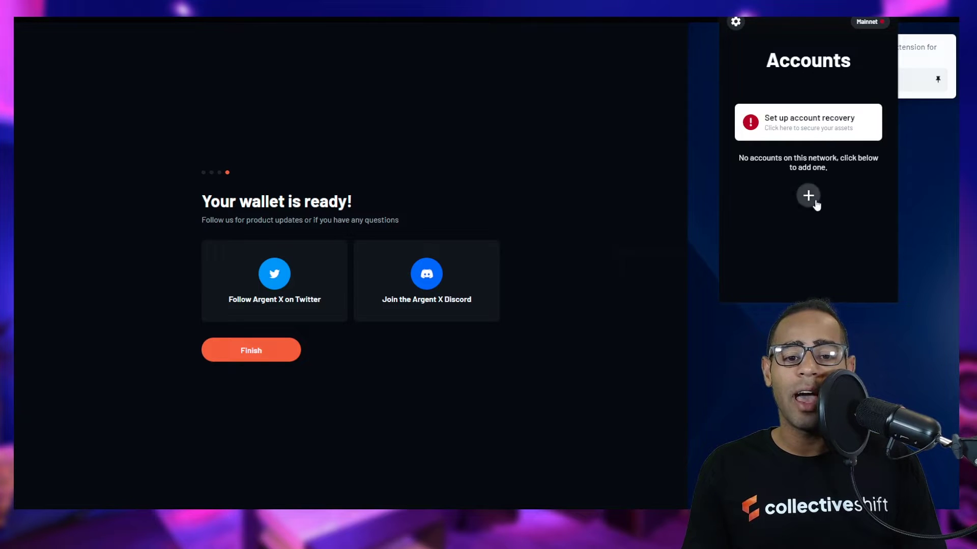
pyautogui.click(812, 196)
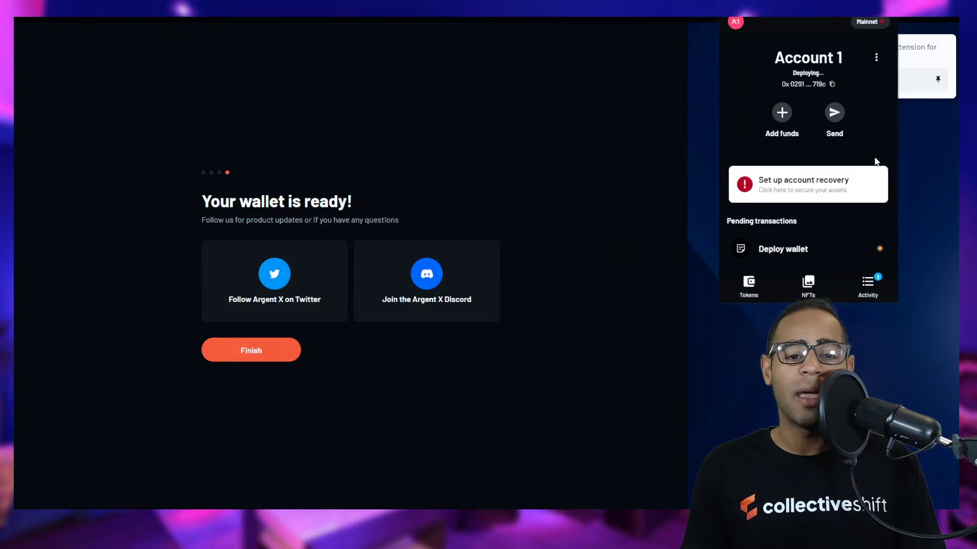
# Step: Rename the Mainnet account to 'ME Test count'
pyautogui.click(878, 58)
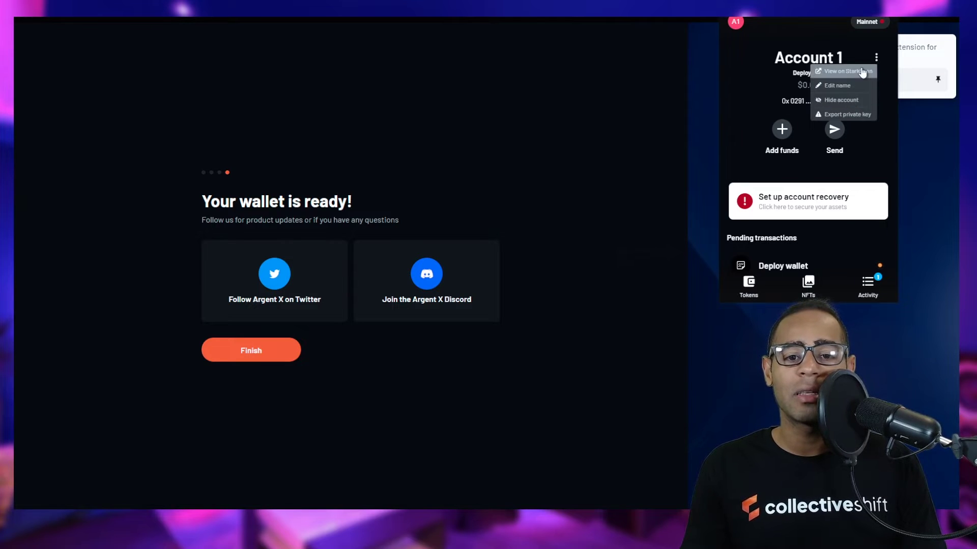
pyautogui.click(865, 86)
pyautogui.hotkey('ctrl', 'a')
pyautogui.press('BackSpace')
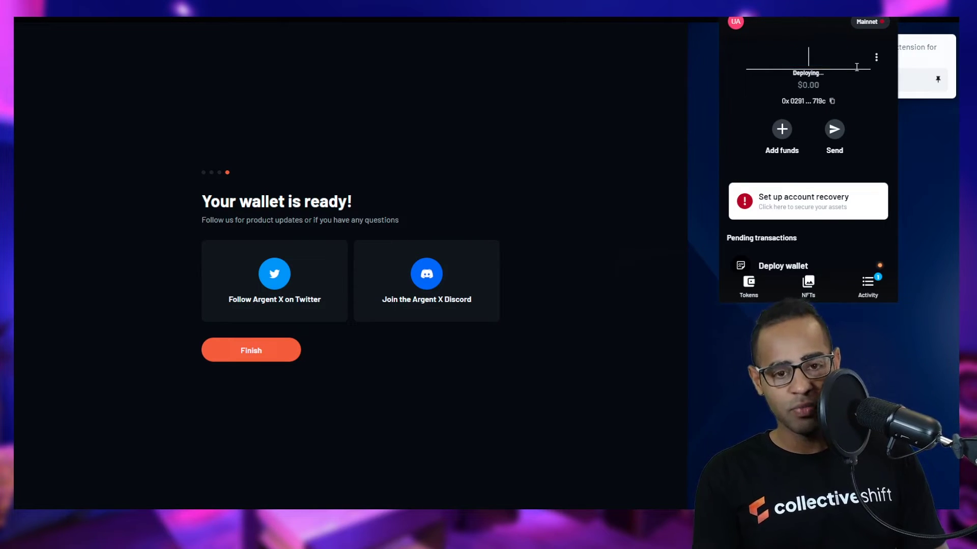
pyautogui.write('ME Test')
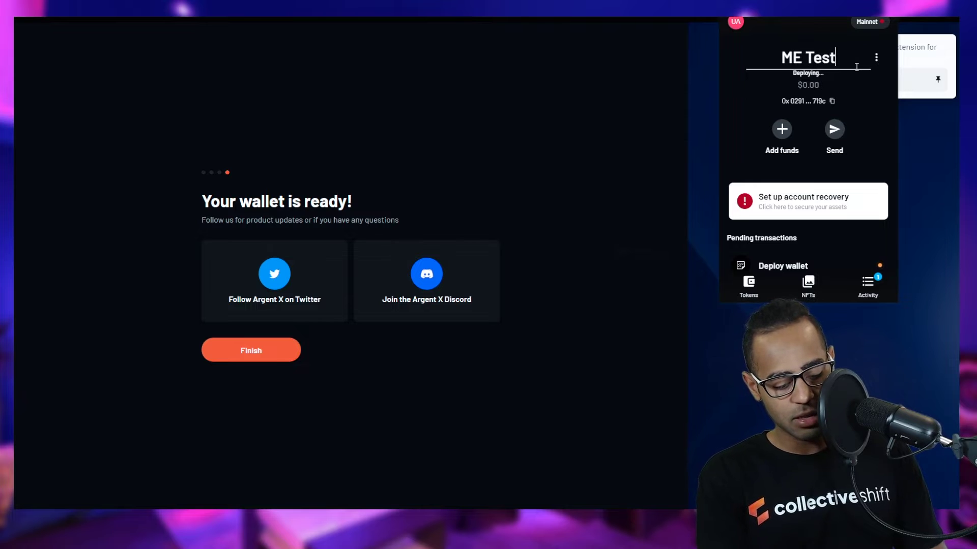
pyautogui.write(' count')
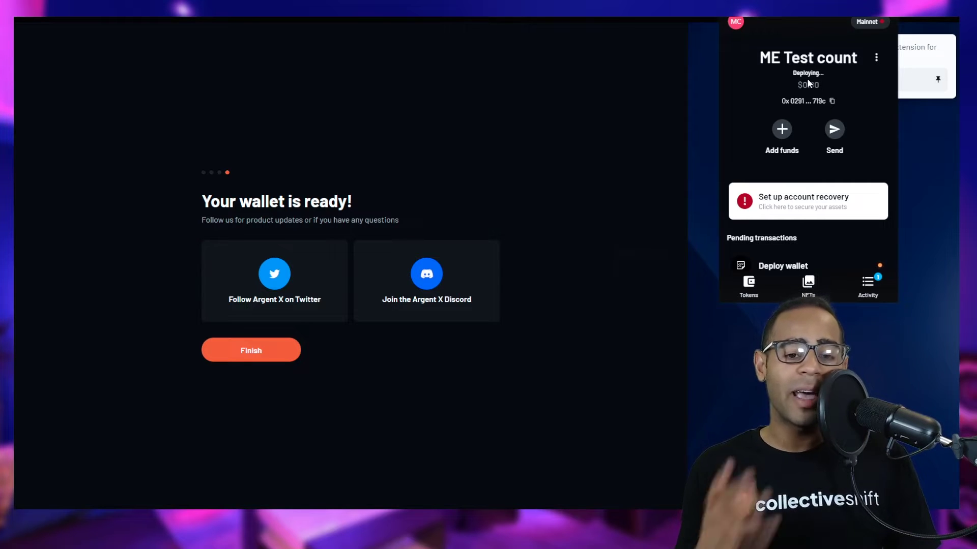
# Step: Show the list of wallet accounts
pyautogui.scroll(-1, 806, 78)
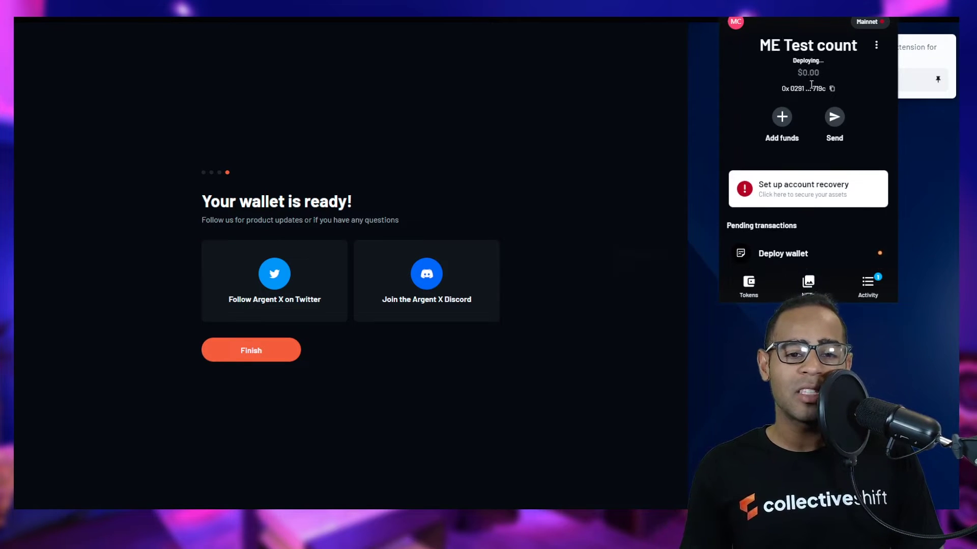
pyautogui.scroll(1, 840, 226)
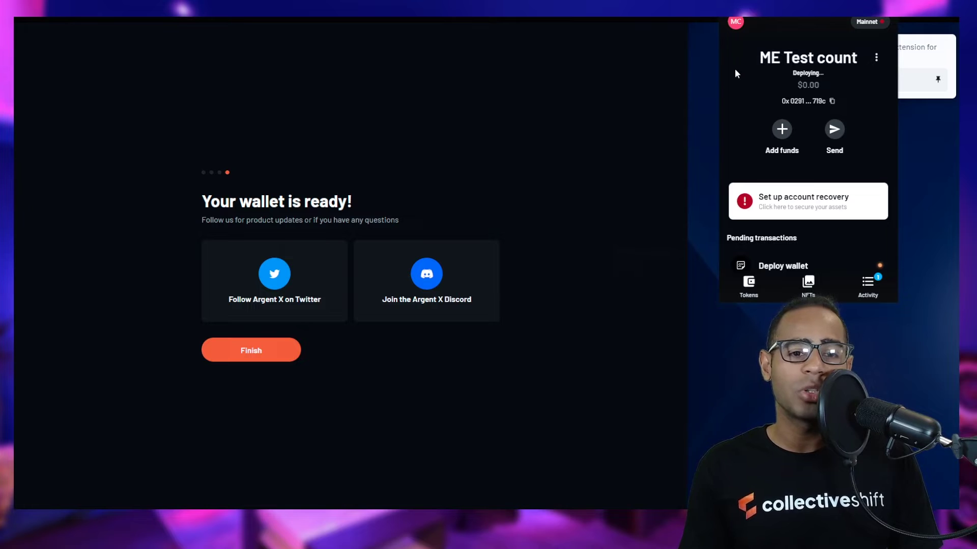
pyautogui.click(736, 23)
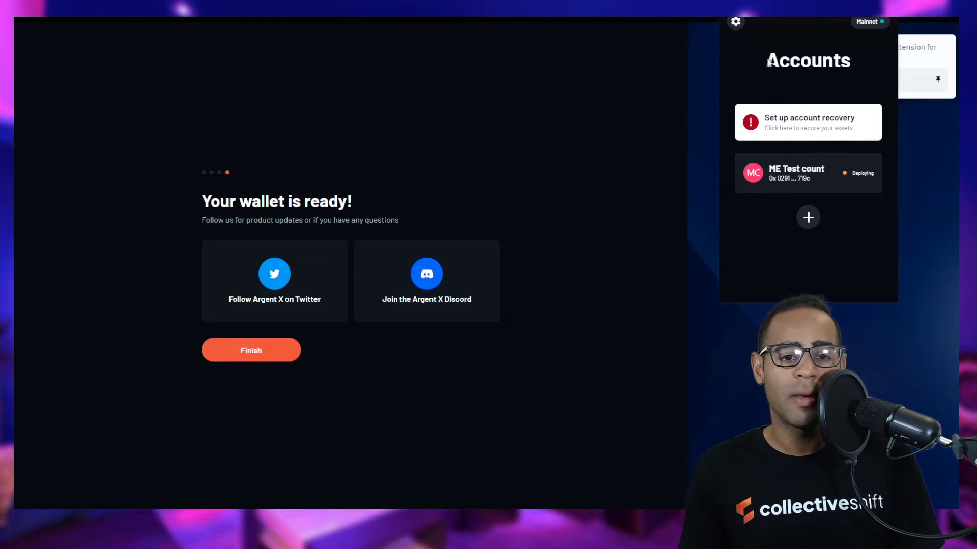
# Step: Open ME Test count in extended view and check its NFTs, Activity and Tokens tabs
pyautogui.click(736, 22)
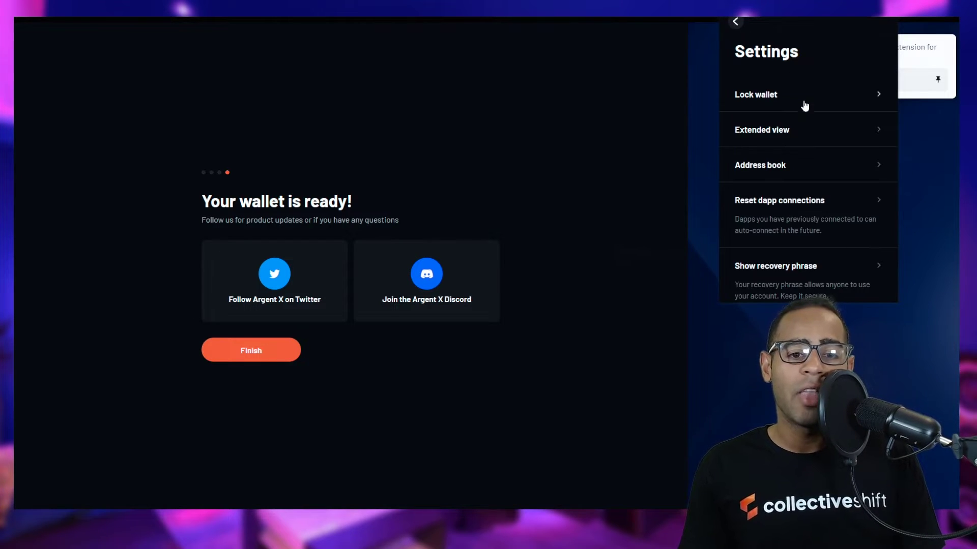
pyautogui.click(875, 143)
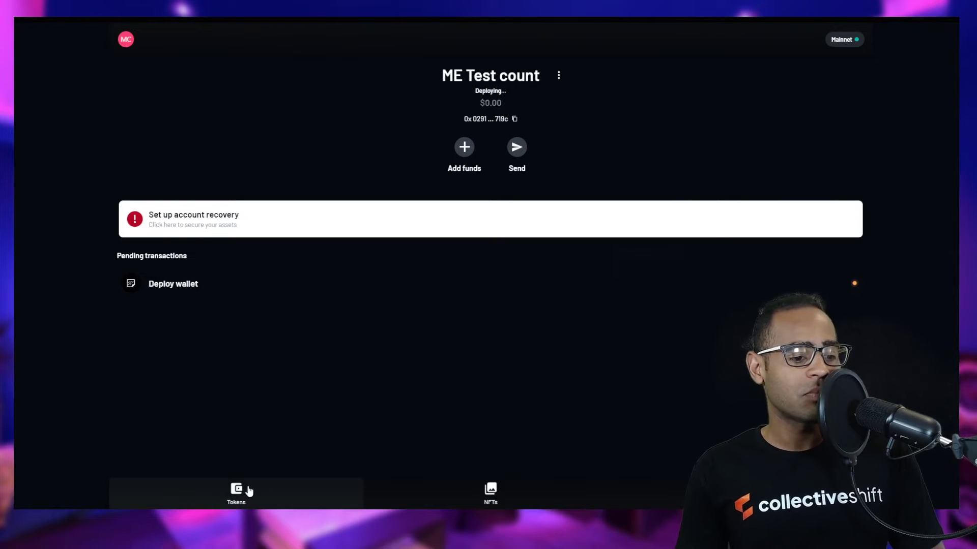
pyautogui.click(499, 497)
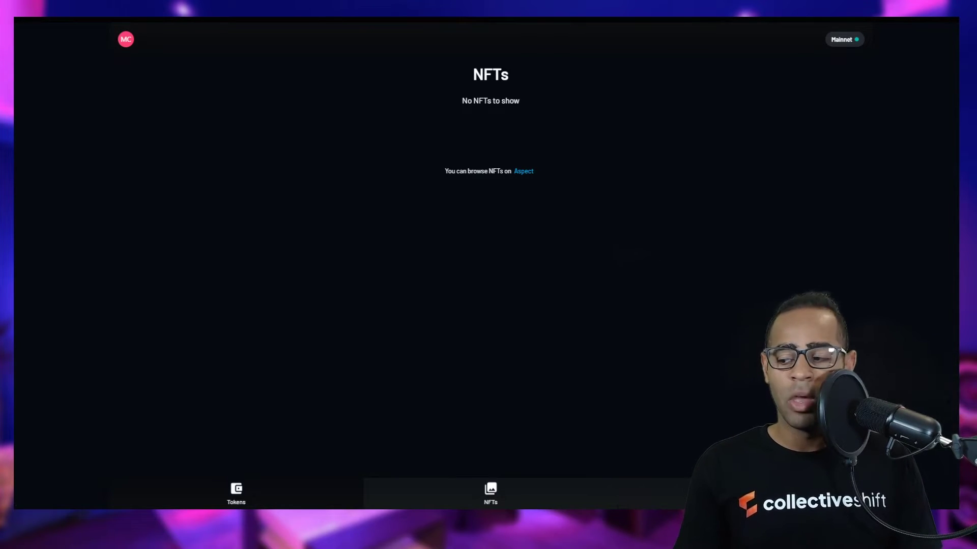
pyautogui.click(745, 493)
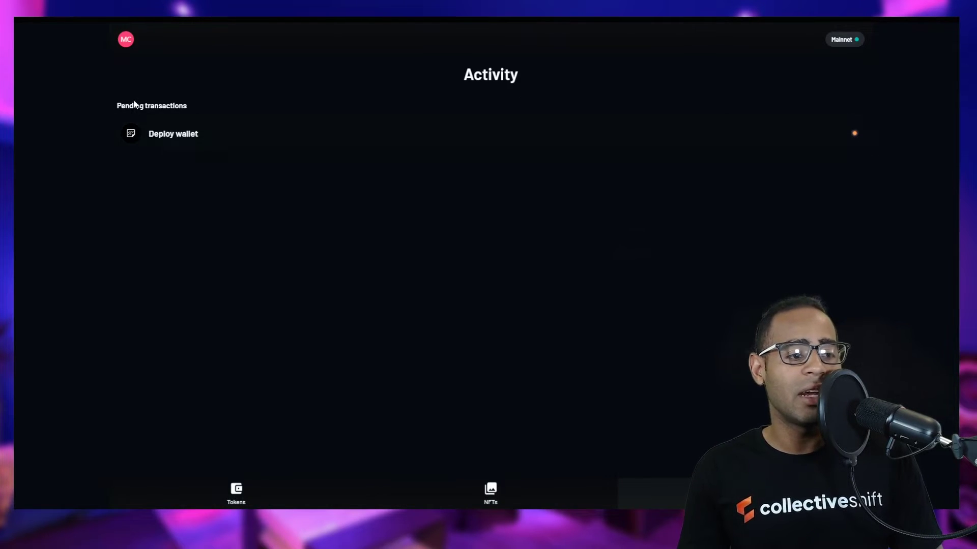
pyautogui.moveTo(116, 107); pyautogui.dragTo(325, 110)
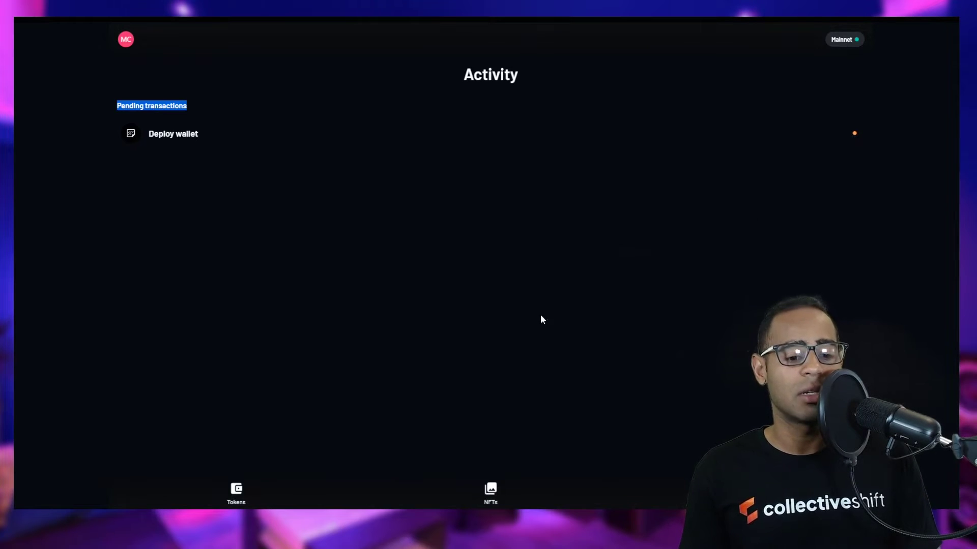
pyautogui.click(228, 494)
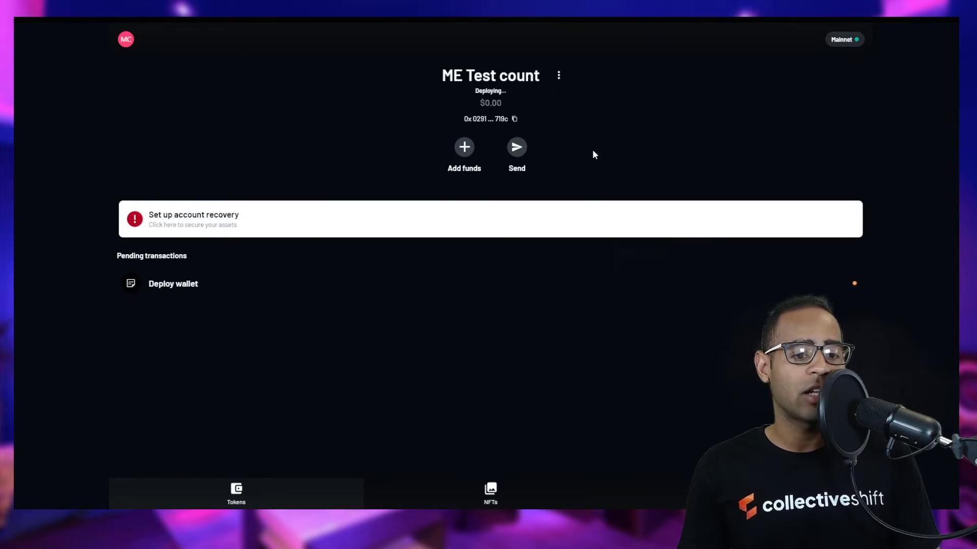
# Step: Open the Add funds page offering card, bank, StarkNet transfer, exchange and bridge options
pyautogui.click(558, 75)
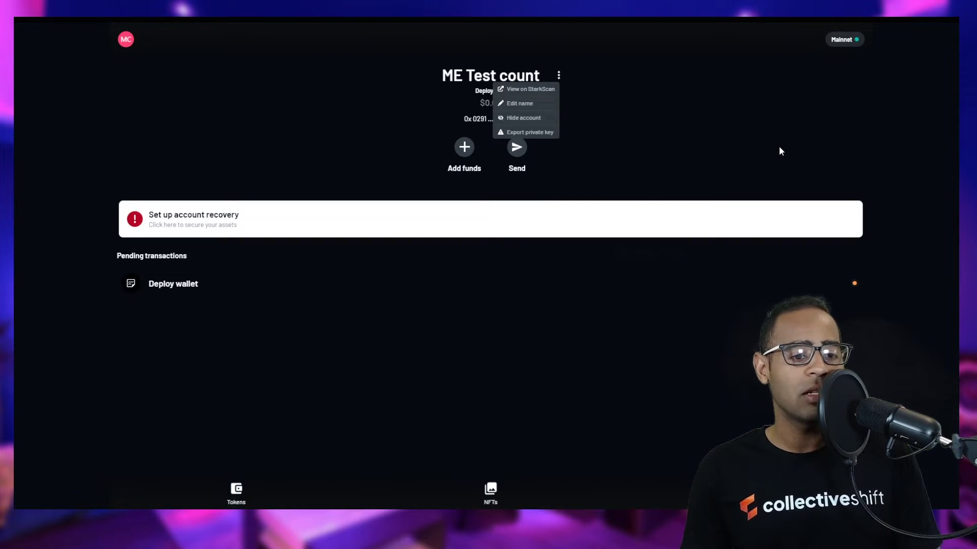
pyautogui.click(781, 151)
pyautogui.click(464, 148)
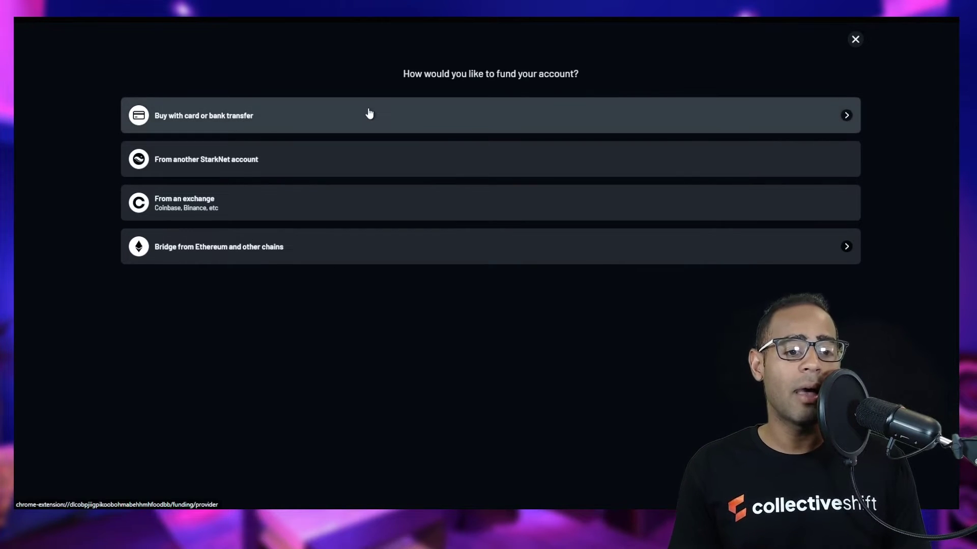
pyautogui.click(340, 121)
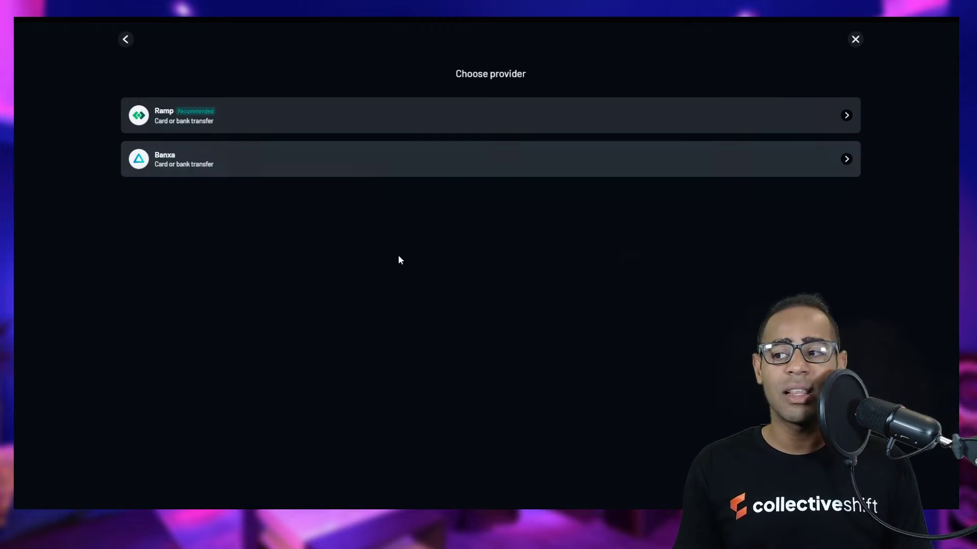
pyautogui.hotkey('ctrl', '+')
pyautogui.hotkey('ctrl', '+')
pyautogui.hotkey('ctrl', '+')
pyautogui.hotkey('ctrl', '+')
pyautogui.hotkey('ctrl', '+')
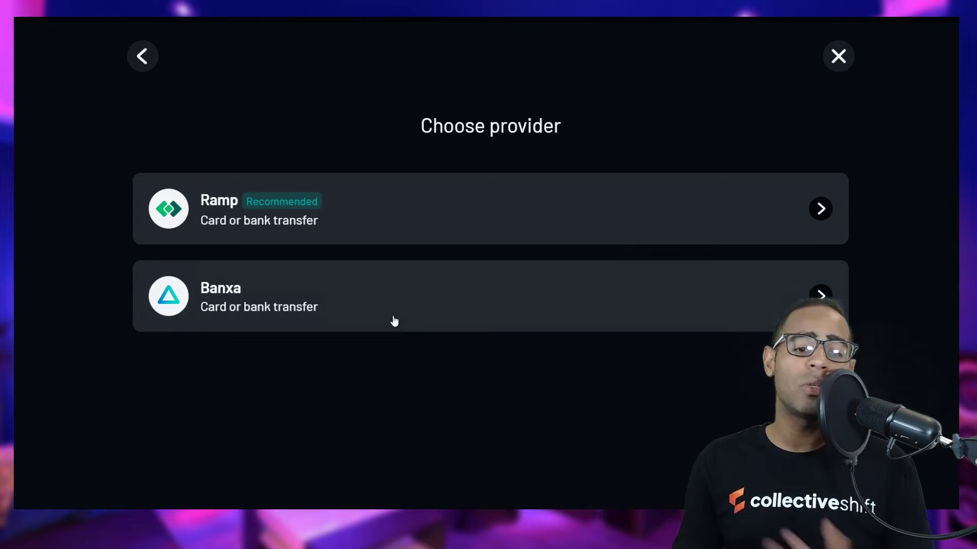
pyautogui.click(145, 57)
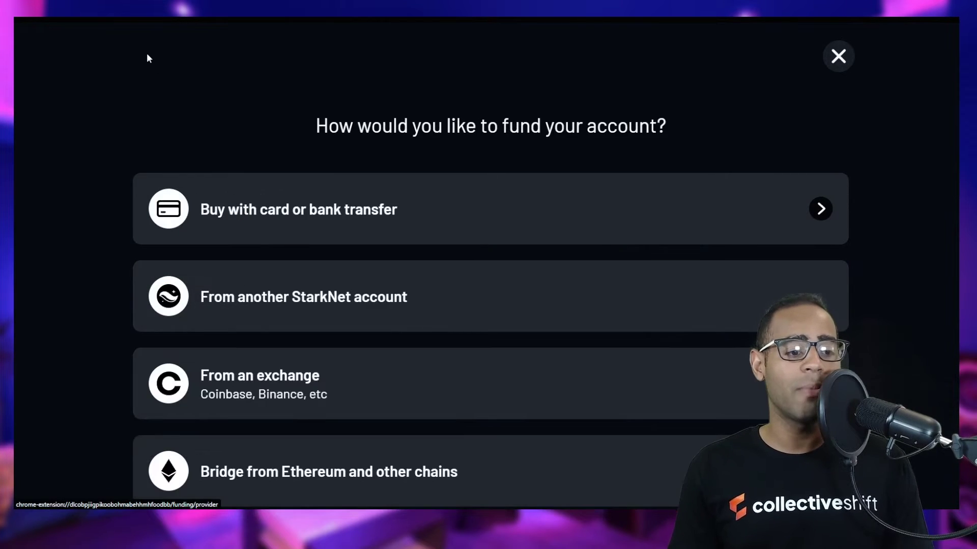
pyautogui.scroll(-1, 508, 231)
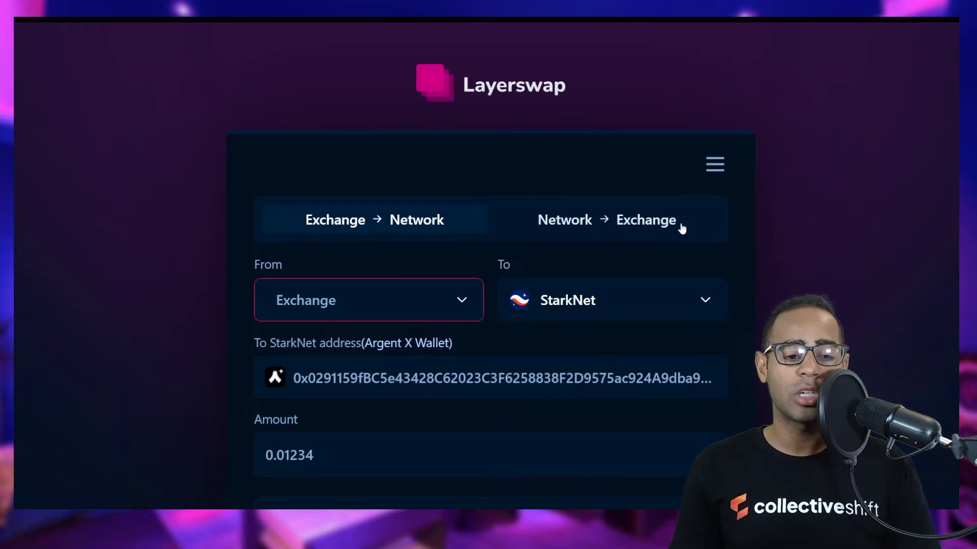
# Step: Choose Binance from Layerswap's From exchange list
pyautogui.scroll(-1, 756, 234)
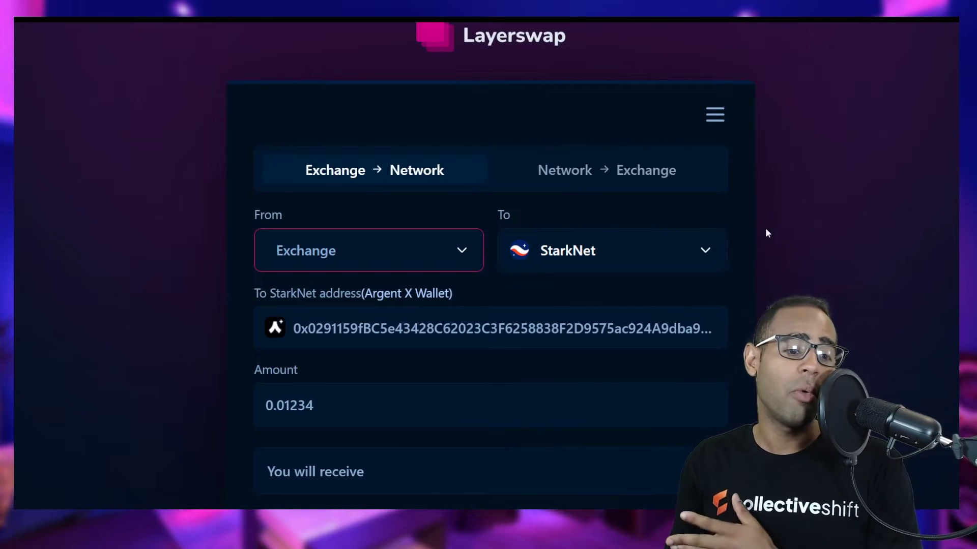
pyautogui.click(330, 252)
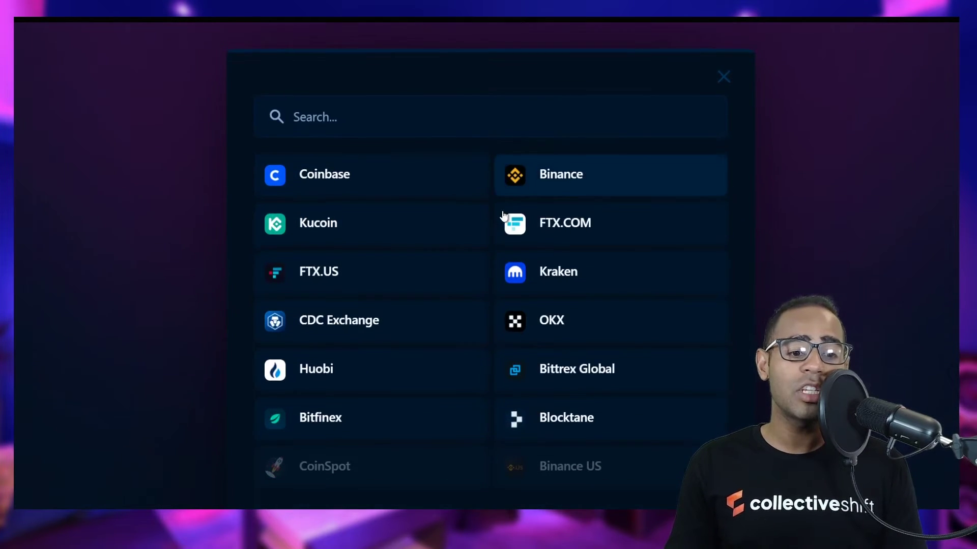
pyautogui.scroll(-2, 504, 216)
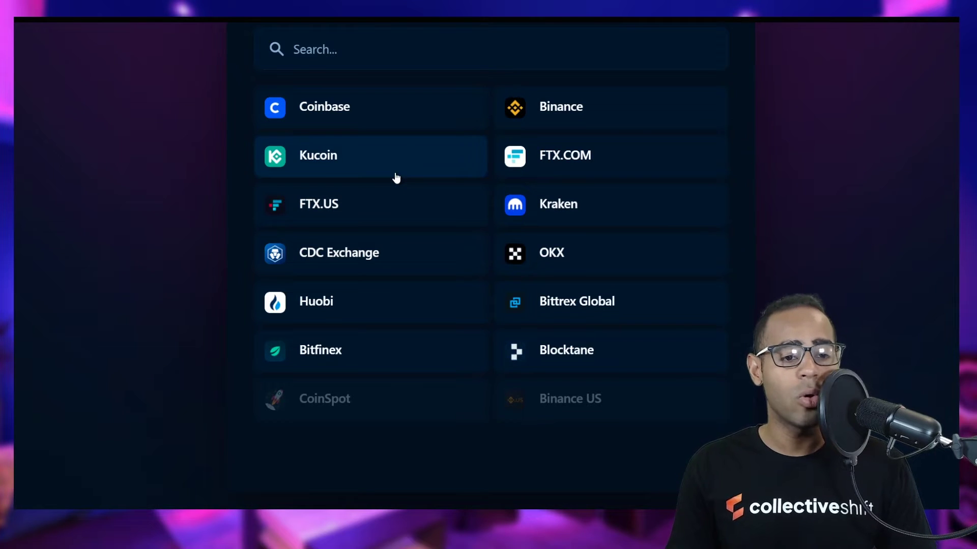
pyautogui.click(598, 111)
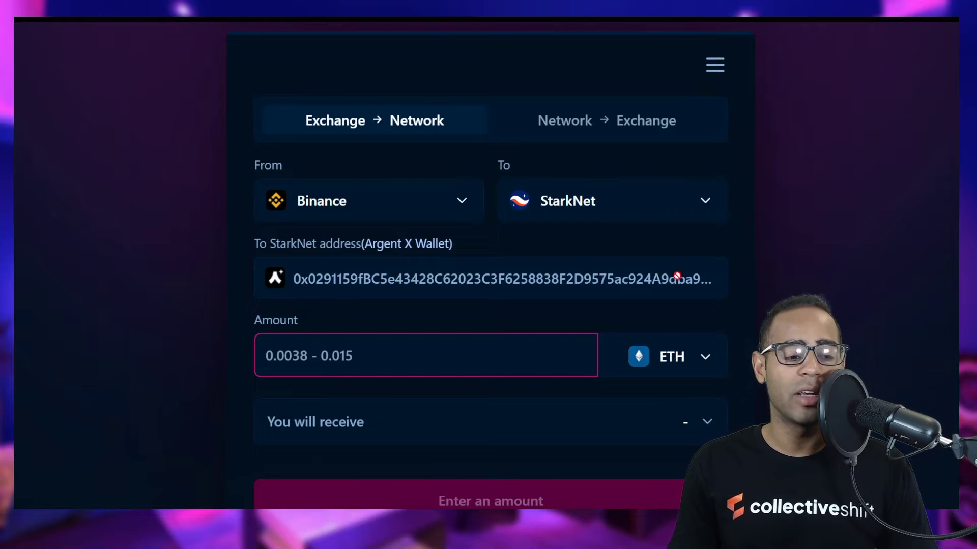
# Step: Enter 1 ETH as the Binance-to-StarkNet transfer amount, keeping ETH as the token
pyautogui.scroll(-2, 678, 277)
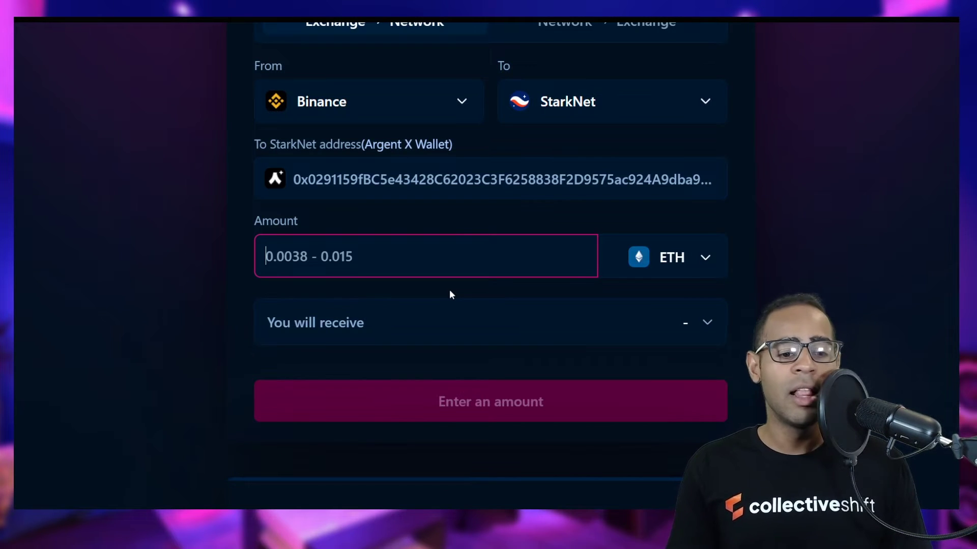
pyautogui.write('1')
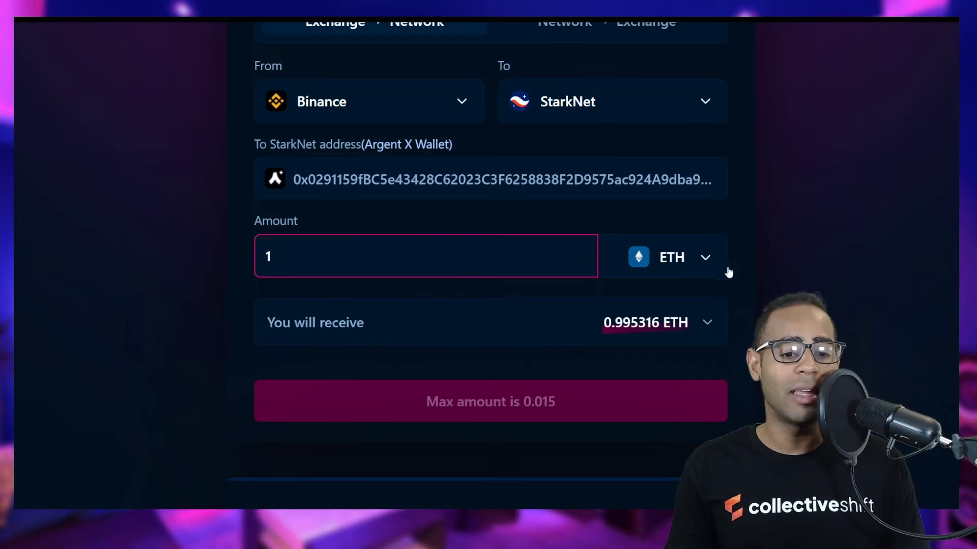
pyautogui.click(697, 276)
pyautogui.click(671, 311)
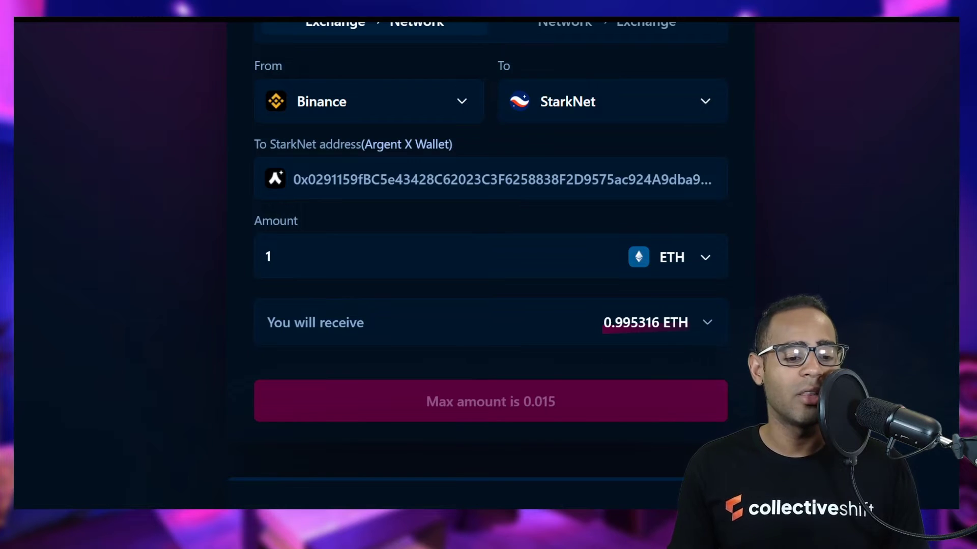
# Step: Check the 0.995316 ETH receive amount and read the About Layerswap paragraph
pyautogui.scroll(-4, 505, 212)
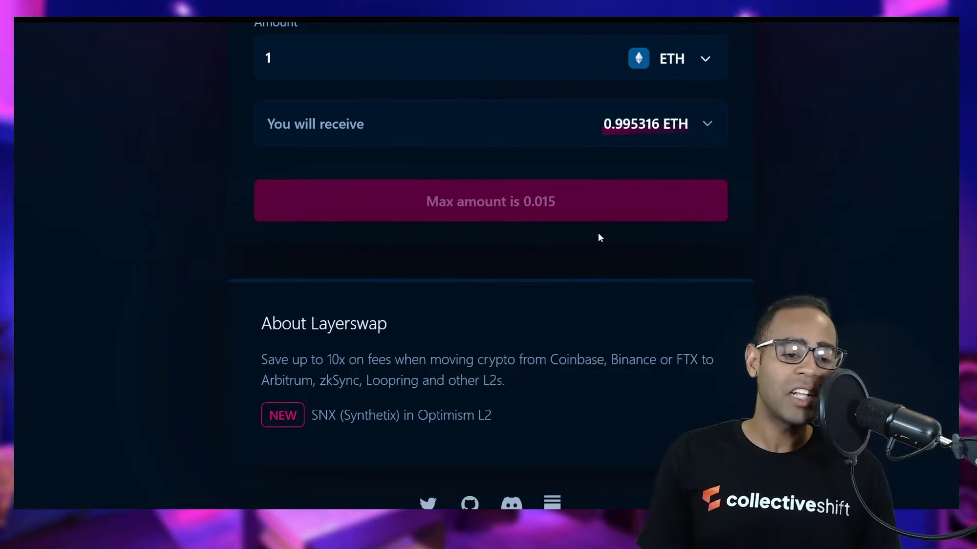
pyautogui.scroll(2, 599, 237)
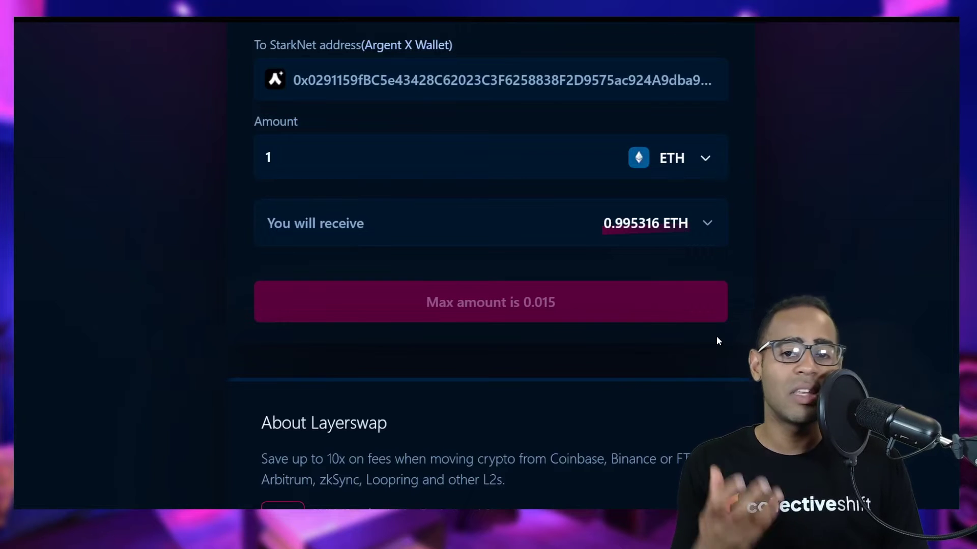
pyautogui.scroll(-4, 716, 341)
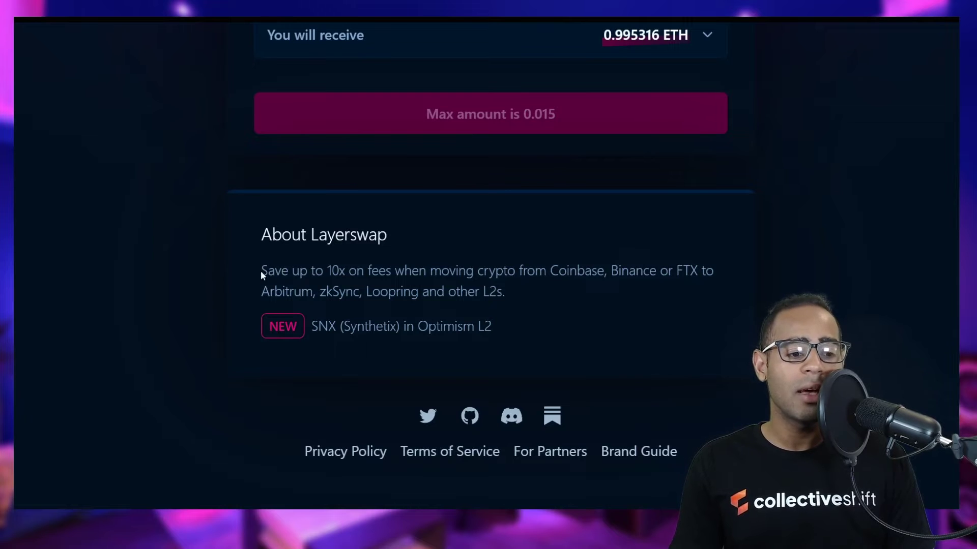
pyautogui.moveTo(261, 272); pyautogui.dragTo(690, 295)
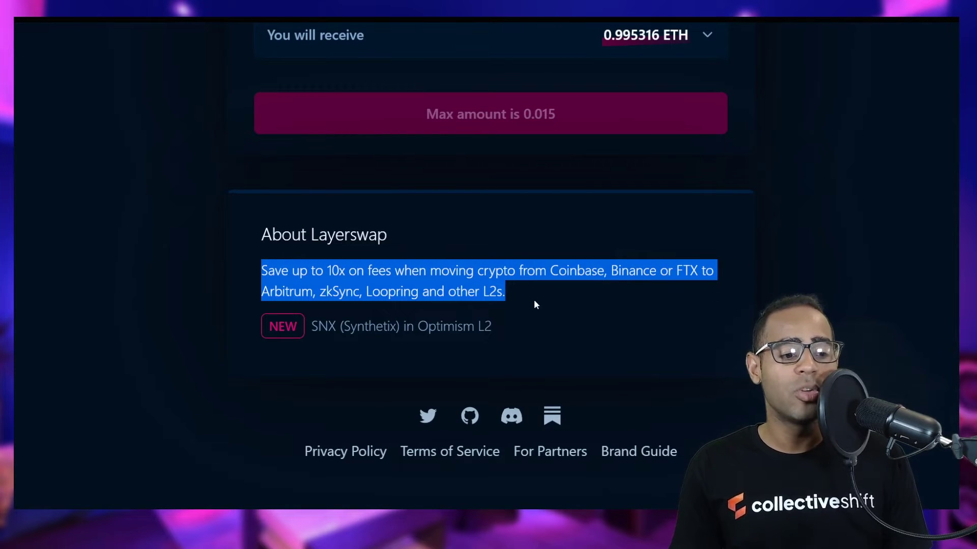
pyautogui.moveTo(534, 304); pyautogui.dragTo(367, 293)
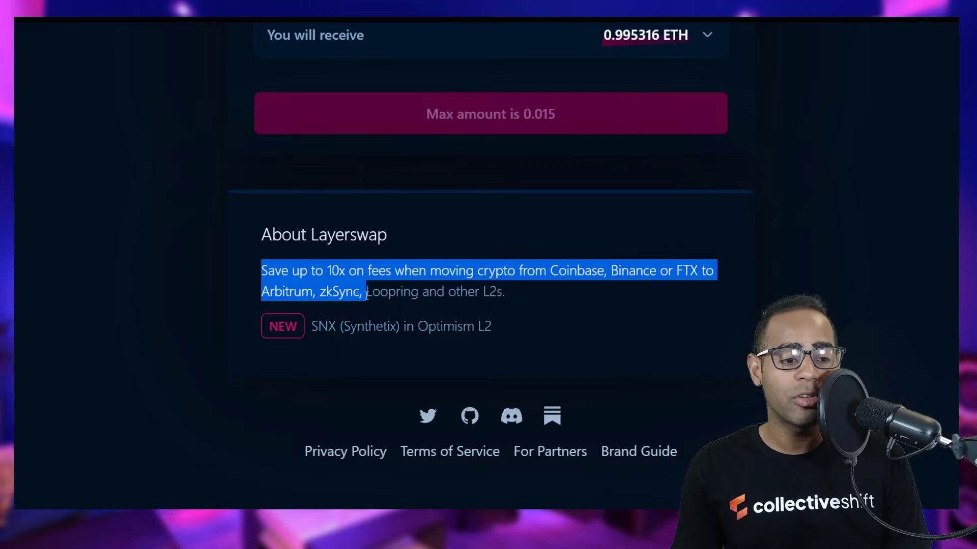
pyautogui.click(535, 298)
pyautogui.scroll(10, 900, 366)
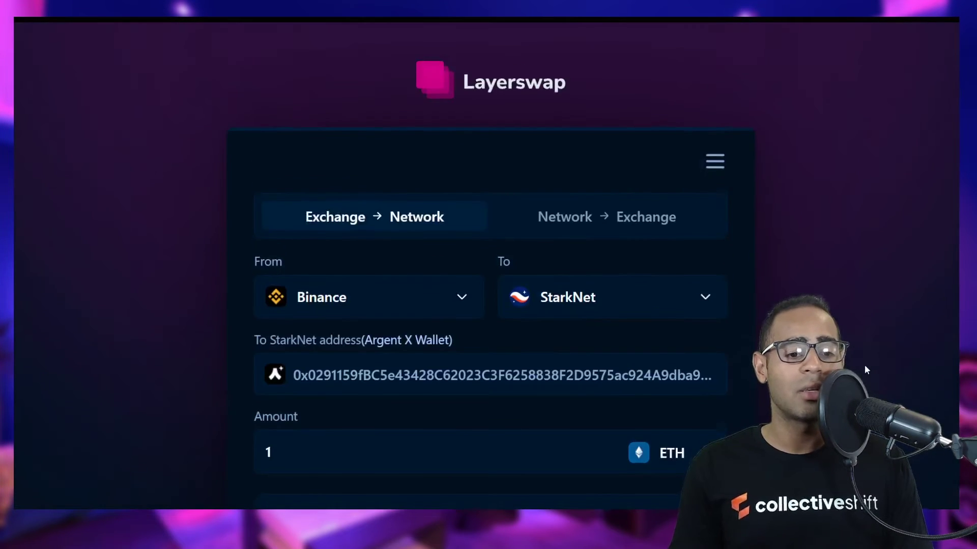
pyautogui.scroll(-3, 865, 365)
pyautogui.scroll(3, 868, 359)
pyautogui.scroll(-2, 866, 357)
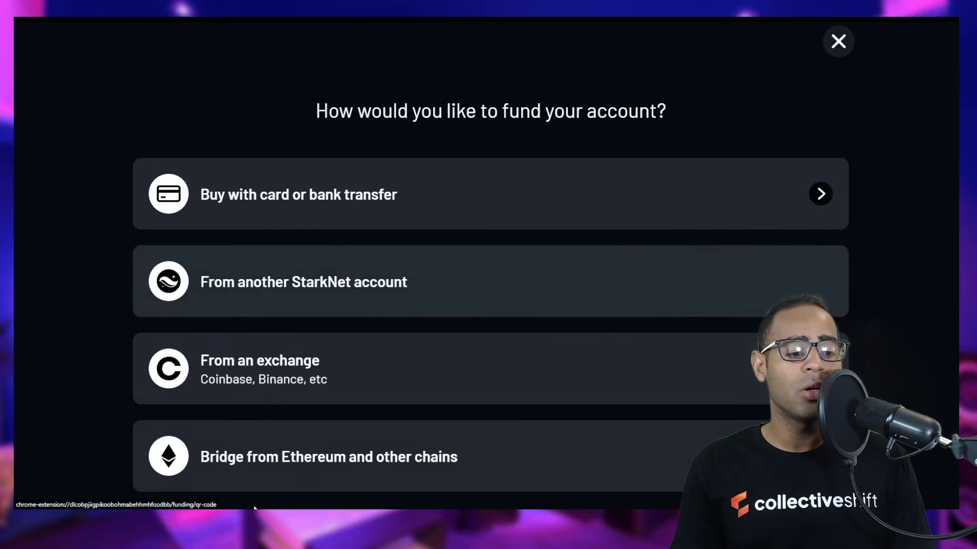
# Step: Choose 'Bridge from Ethereum and other chains' to list StarkGate and Orbiter.finance
pyautogui.click(534, 458)
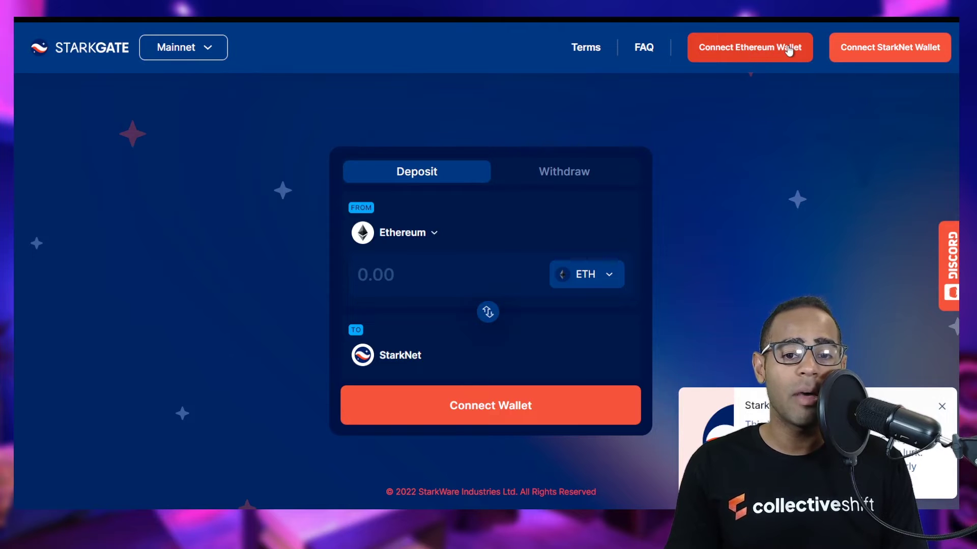
# Step: Connect the Argent X account and MetaMask to StarkGate, showing 0.06309 ETH versus 0 ETH
pyautogui.click(899, 56)
pyautogui.click(503, 295)
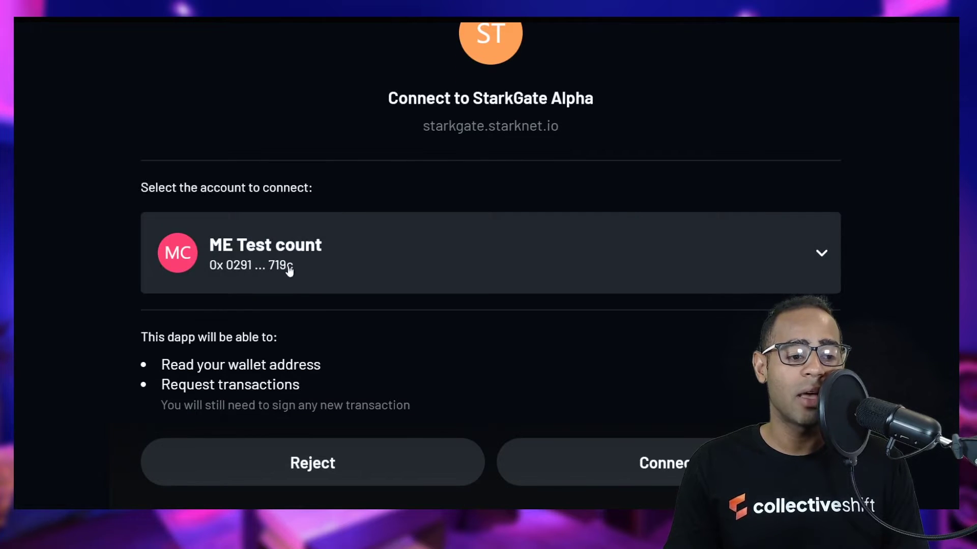
pyautogui.click(287, 270)
pyautogui.click(656, 471)
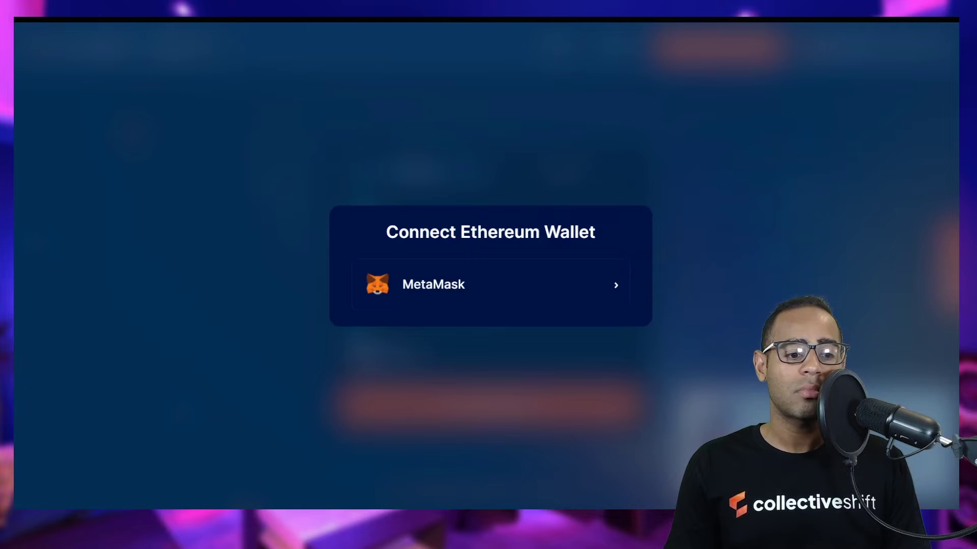
pyautogui.click(524, 290)
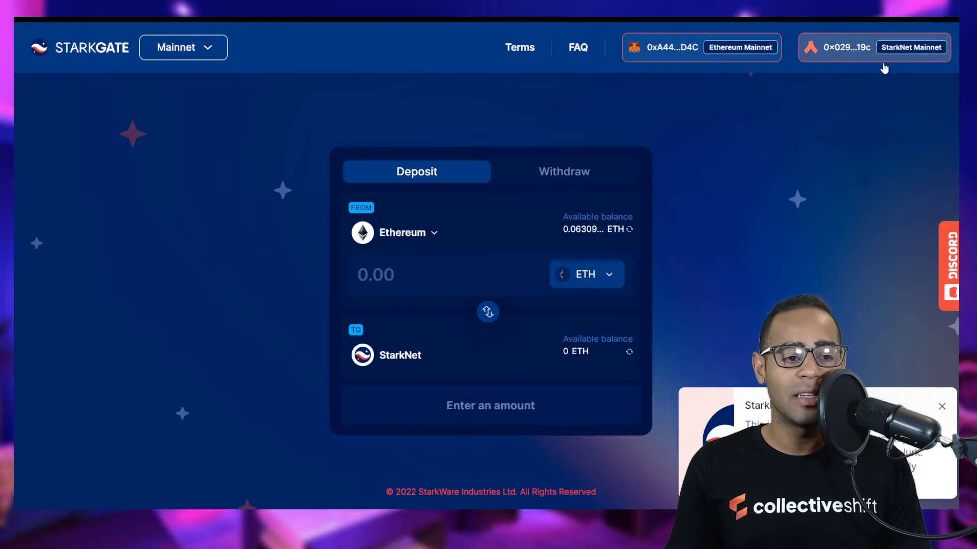
pyautogui.click(942, 407)
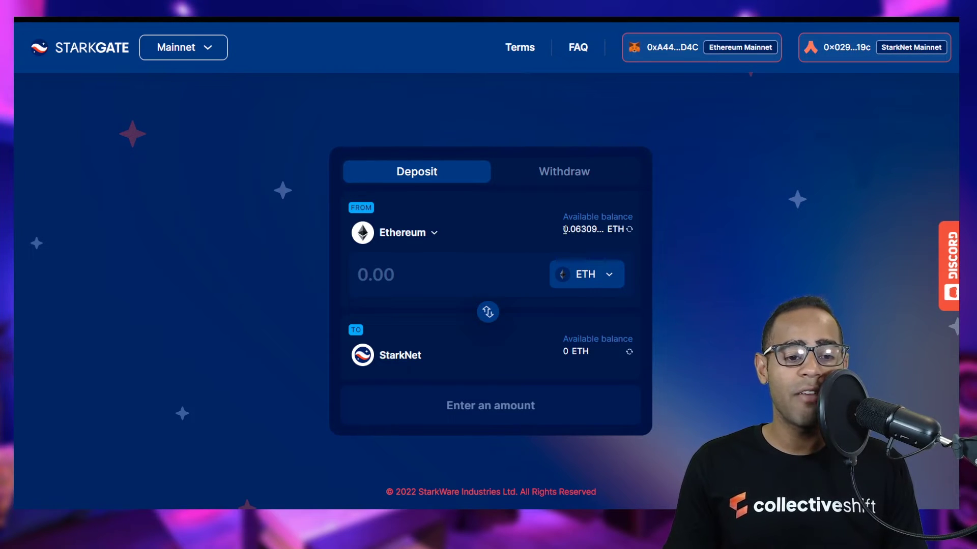
# Step: Start a 0.05 ETH deposit, reject its MetaMask signature, and dismiss the error
pyautogui.click(415, 278)
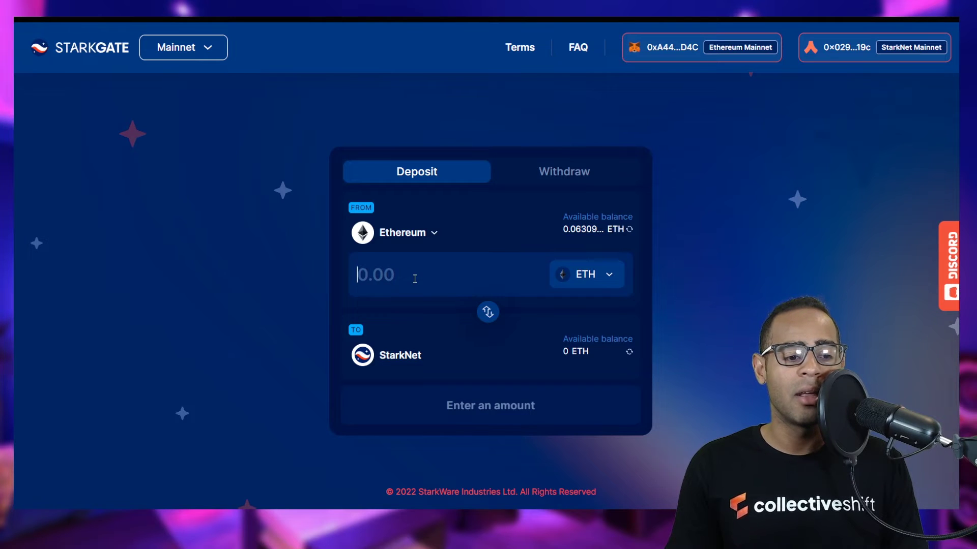
pyautogui.write('0.05')
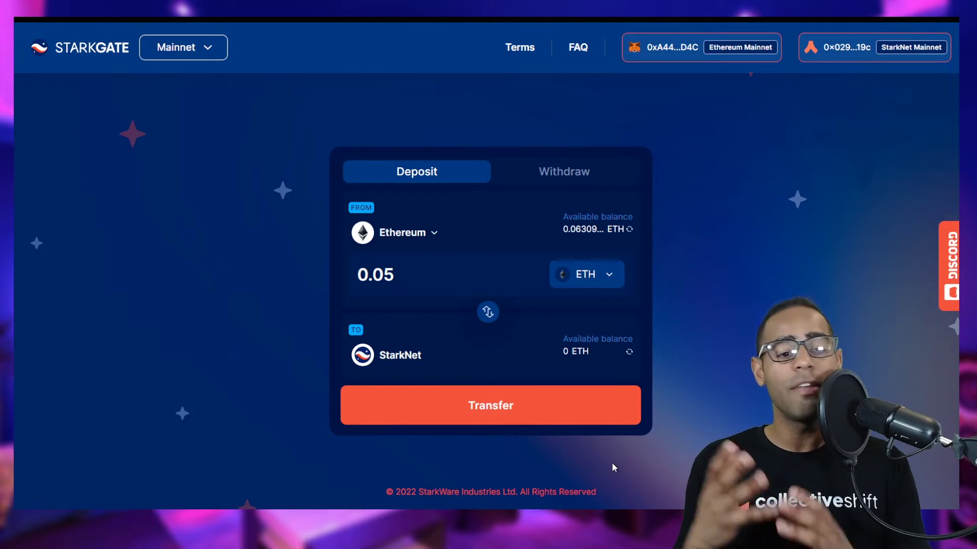
pyautogui.click(569, 422)
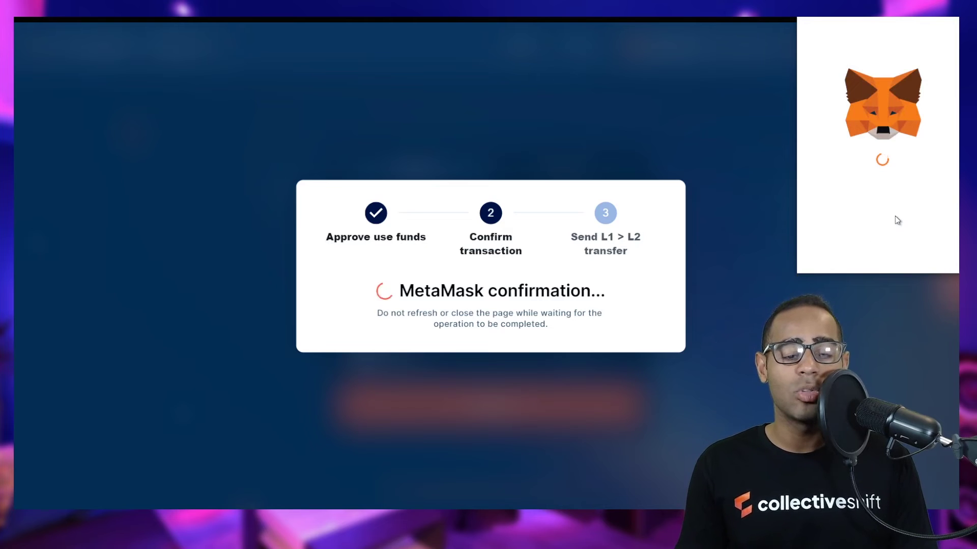
pyautogui.scroll(-3, 896, 225)
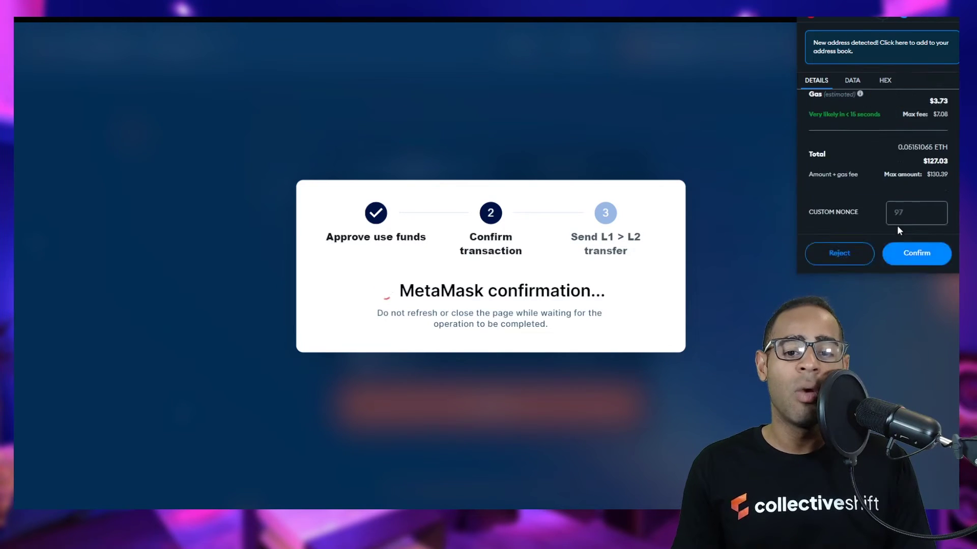
pyautogui.click(830, 256)
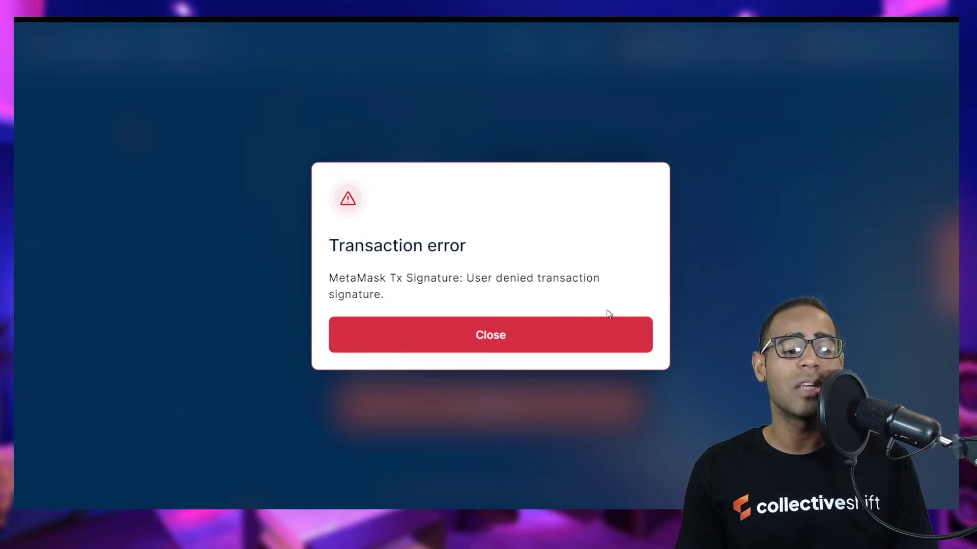
pyautogui.click(600, 323)
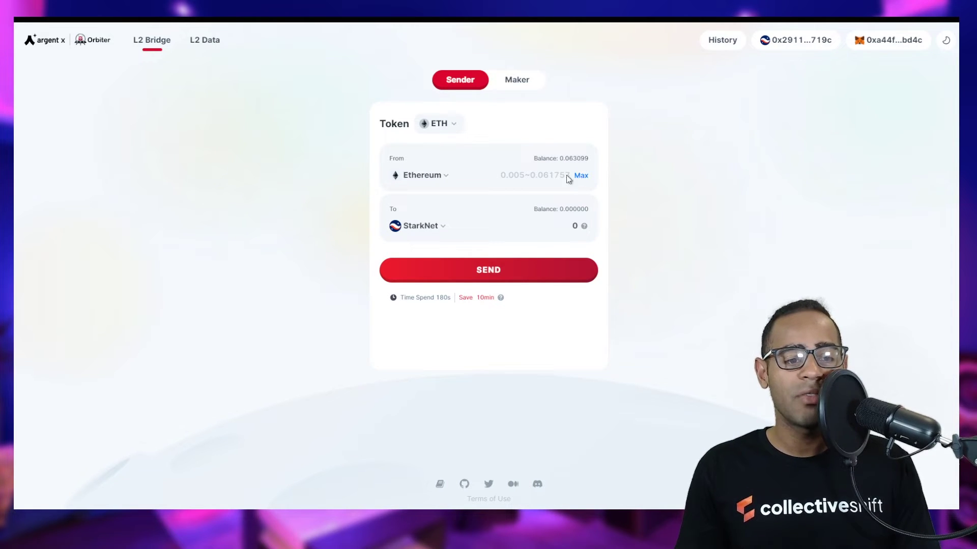
# Step: Enter 0.05 ETH in Orbiter's From field and review the 0.0512 ETH transfer confirmation
pyautogui.click(548, 176)
pyautogui.write('0.0')
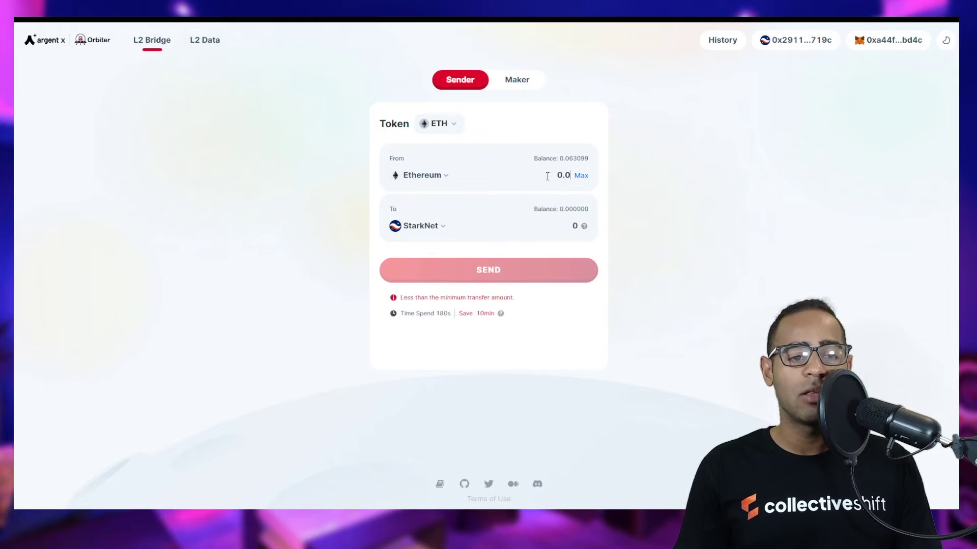
pyautogui.write('5')
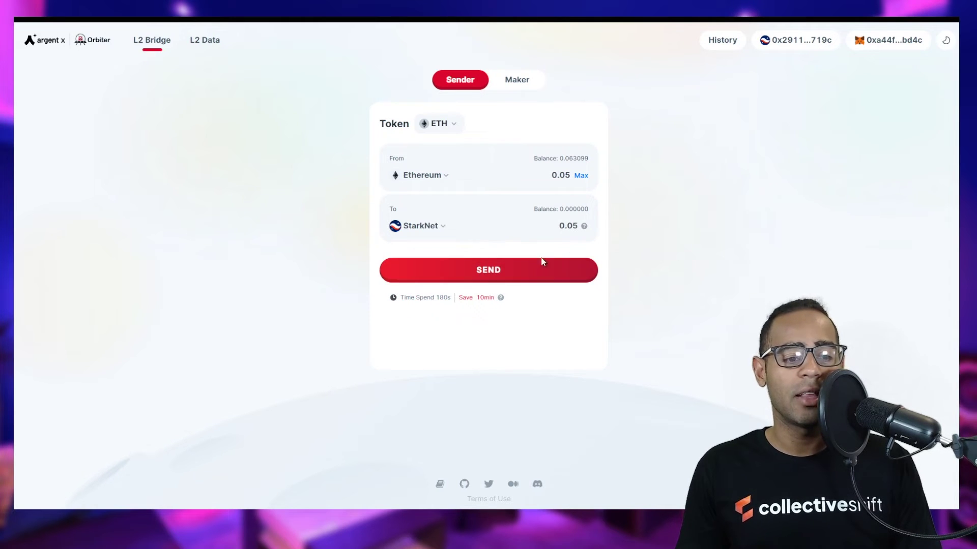
pyautogui.click(469, 282)
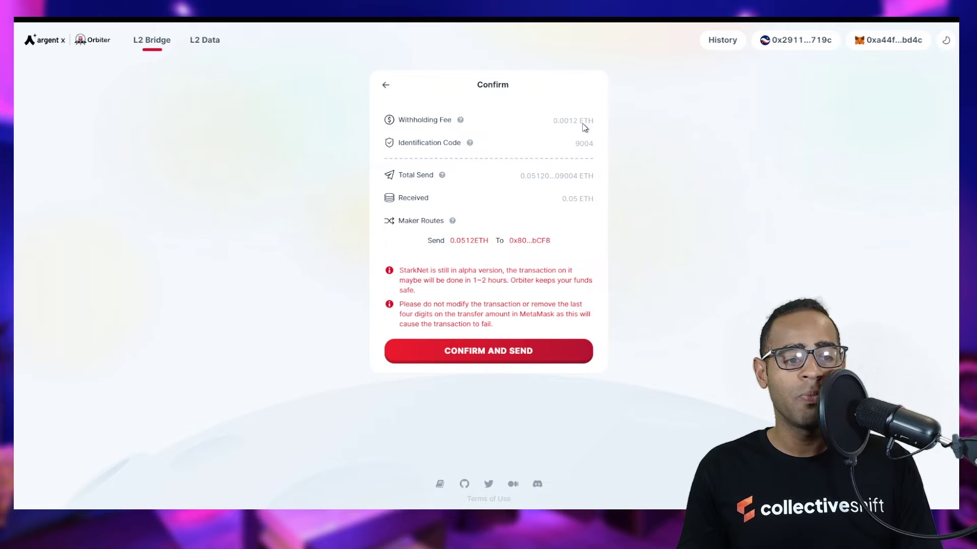
pyautogui.hotkey('ctrl', '+')
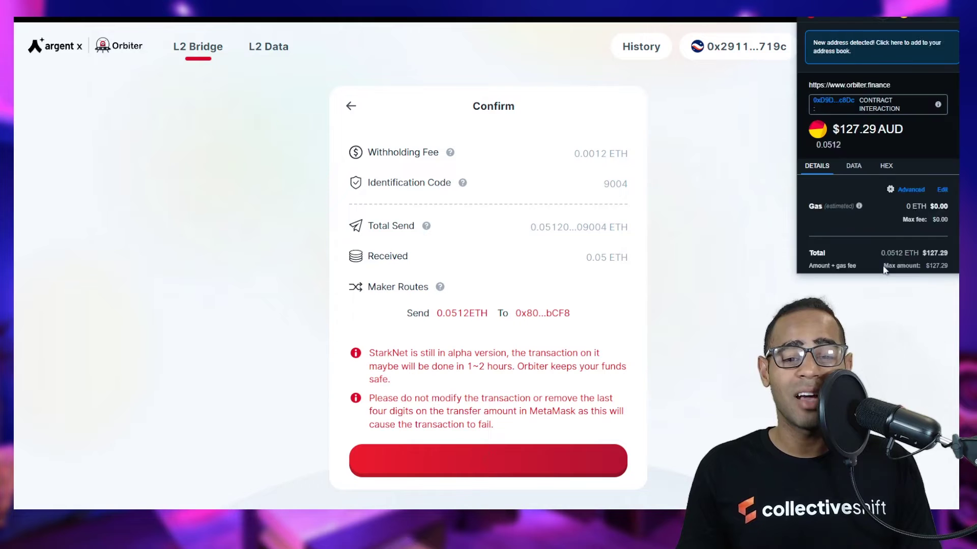
pyautogui.scroll(-5, 917, 227)
# Step: Reject the Orbiter signing request and close the funding dialog to reach wallet home
pyautogui.click(847, 255)
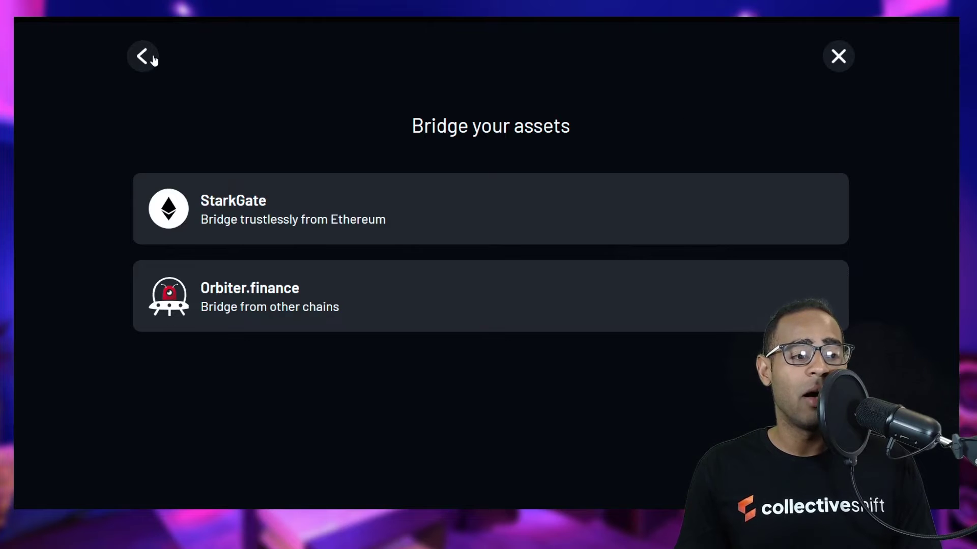
pyautogui.click(153, 57)
pyautogui.scroll(-1, 447, 246)
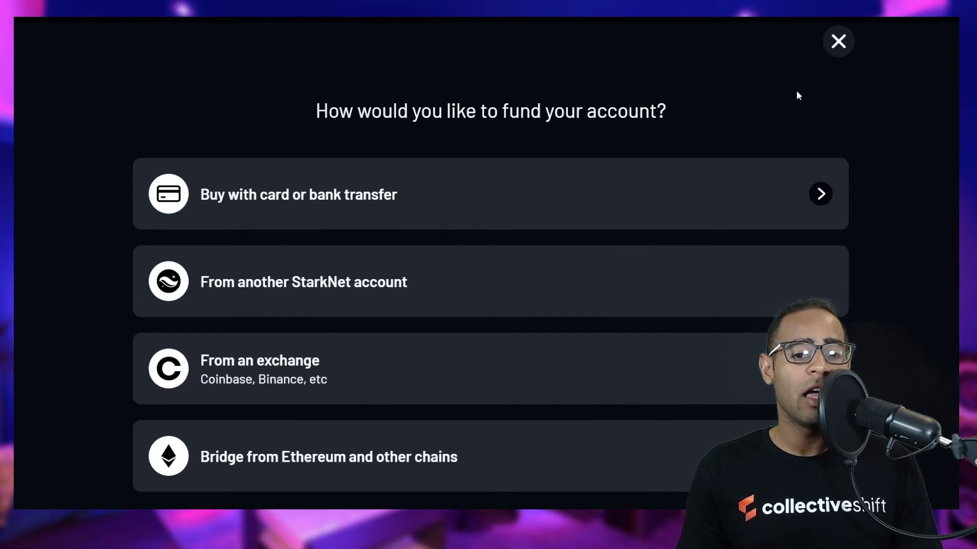
pyautogui.click(837, 39)
# Step: Open the account's three-dot actions menu showing View on StarkScan
pyautogui.click(627, 113)
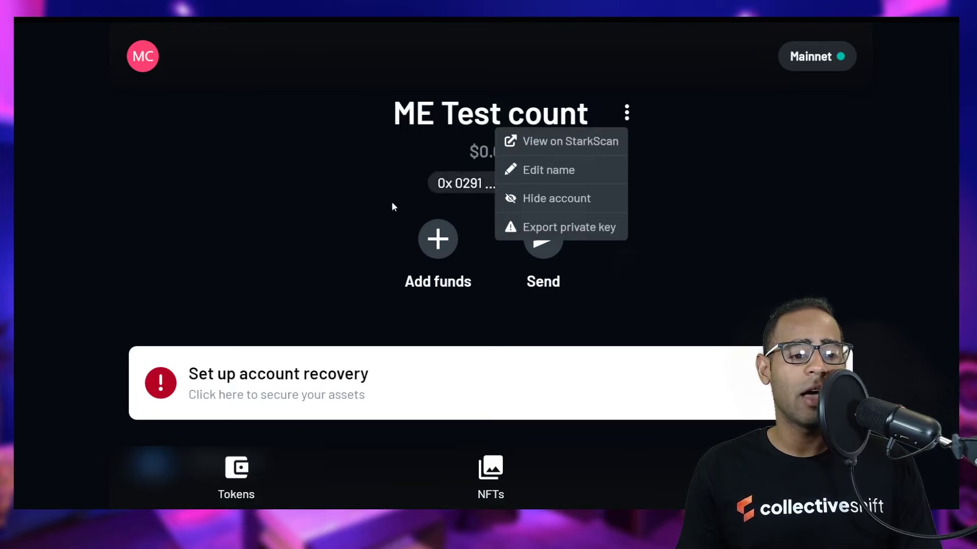
pyautogui.click(393, 207)
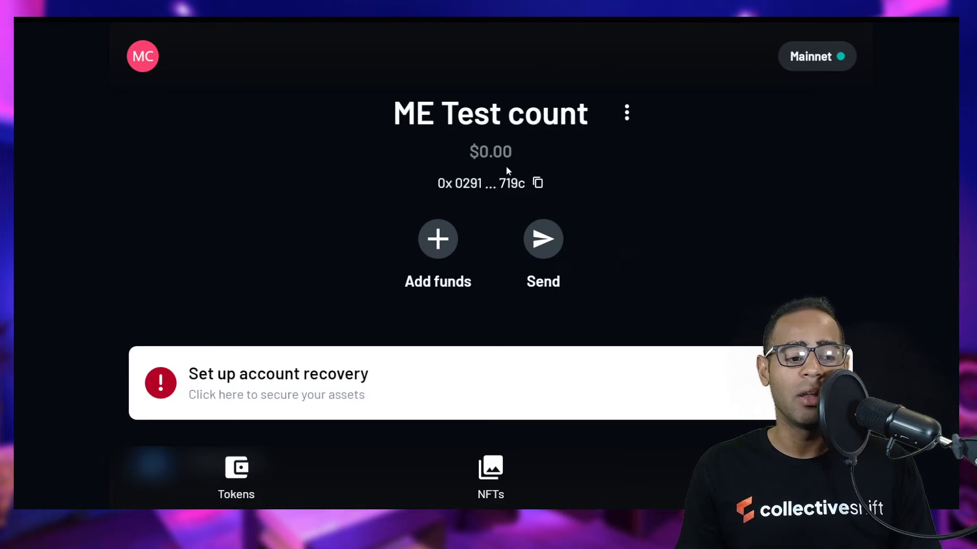
pyautogui.click(627, 114)
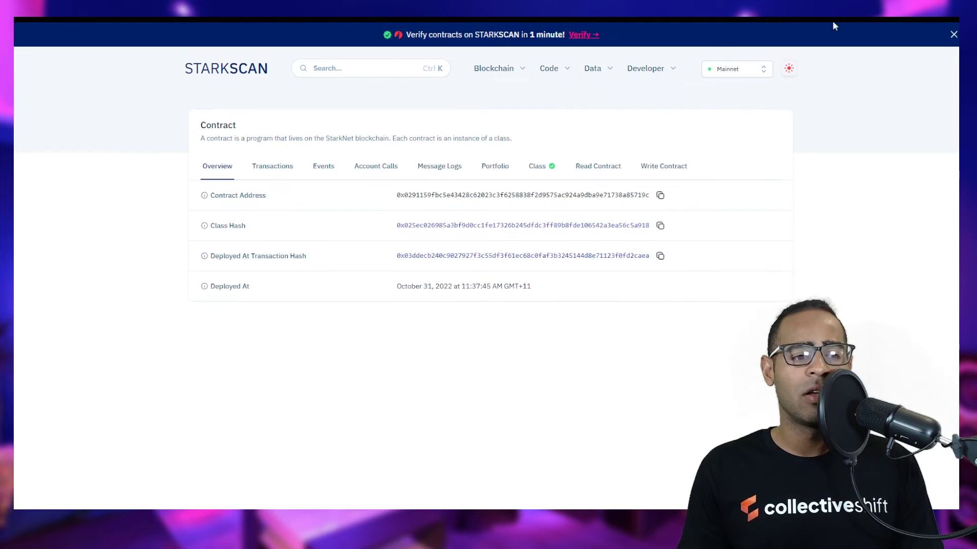
# Step: Enlarge the StarkScan contract page and show the Developer menu's resources
pyautogui.hotkey('ctrl', '+')
pyautogui.hotkey('ctrl', '+')
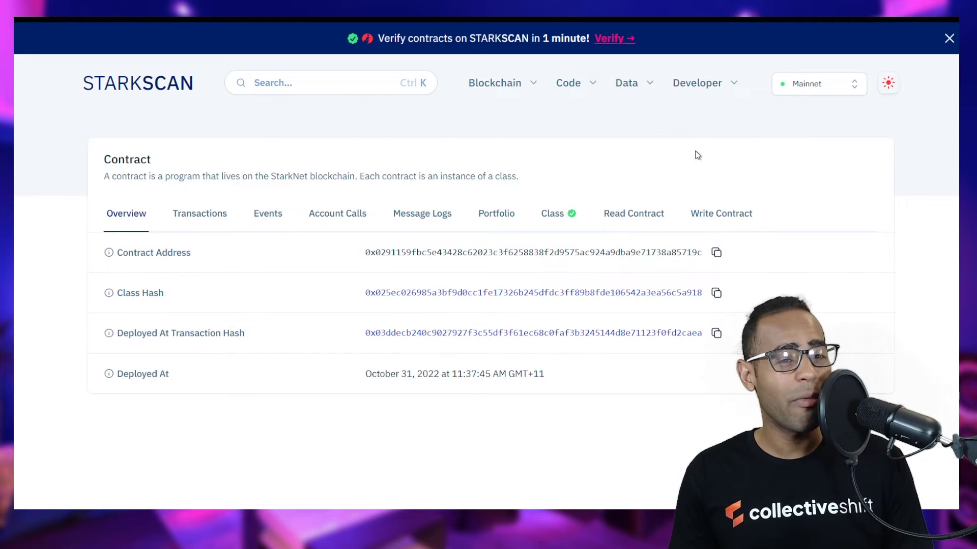
pyautogui.moveTo(698, 79)
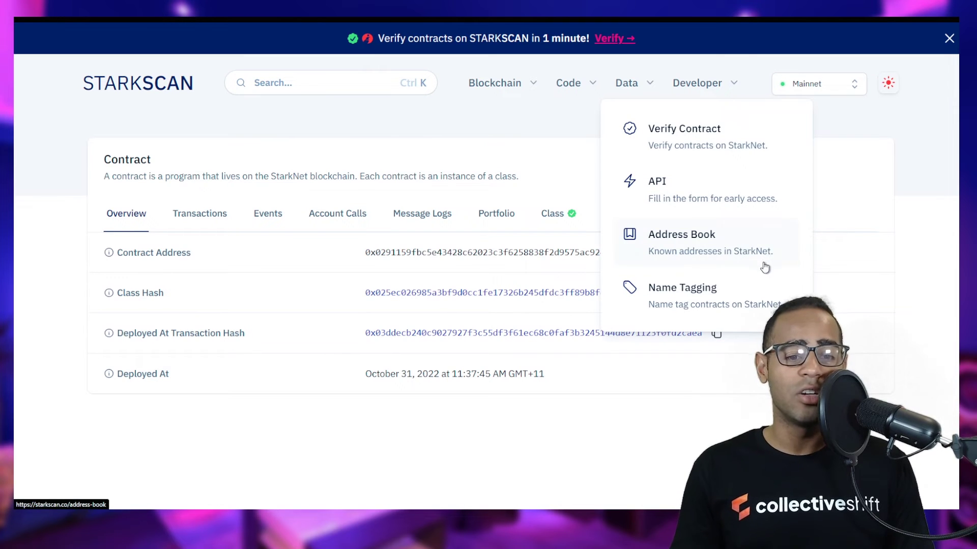
# Step: Open the Address Book and inspect the Braavos account's class hash
pyautogui.click(713, 246)
pyautogui.scroll(-1, 399, 245)
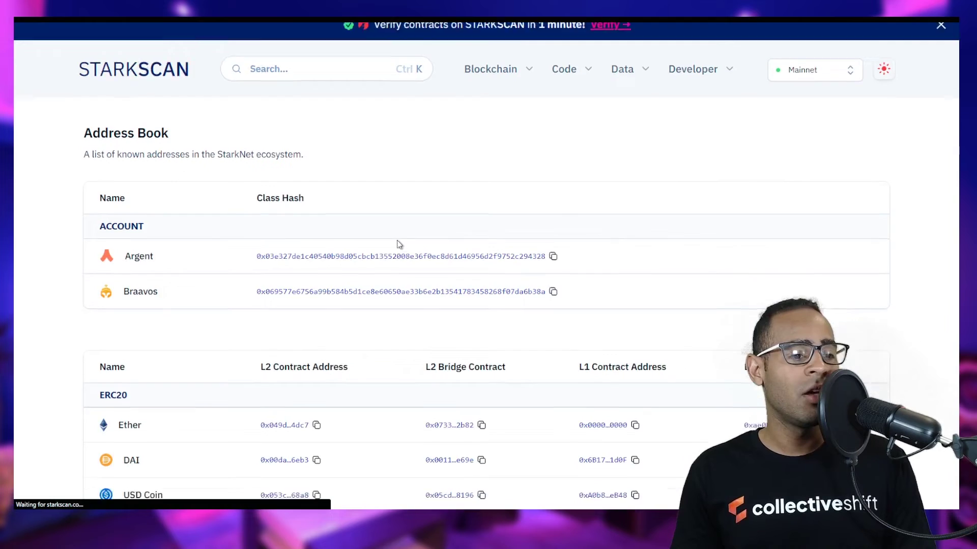
pyautogui.scroll(-2, 399, 245)
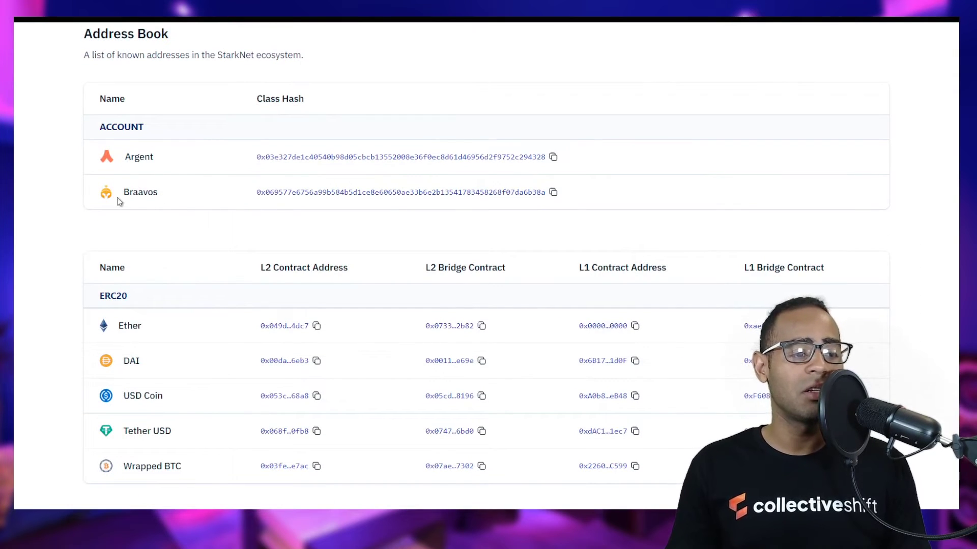
pyautogui.moveTo(152, 191); pyautogui.dragTo(178, 222)
pyautogui.click(365, 244)
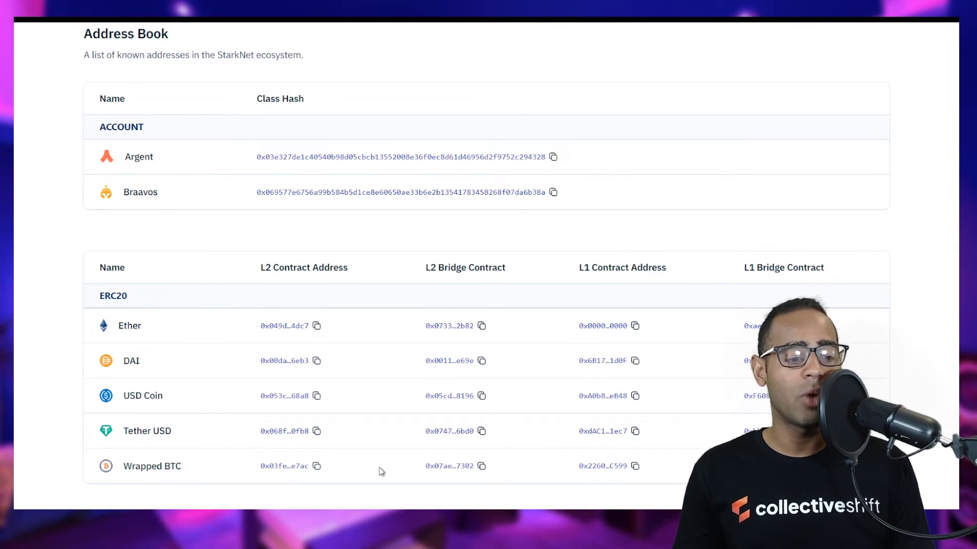
# Step: Finish browsing the Address Book tables, then open the Token Tracker of top ERC20 tokens
pyautogui.scroll(1, 700, 412)
pyautogui.scroll(-1, 712, 402)
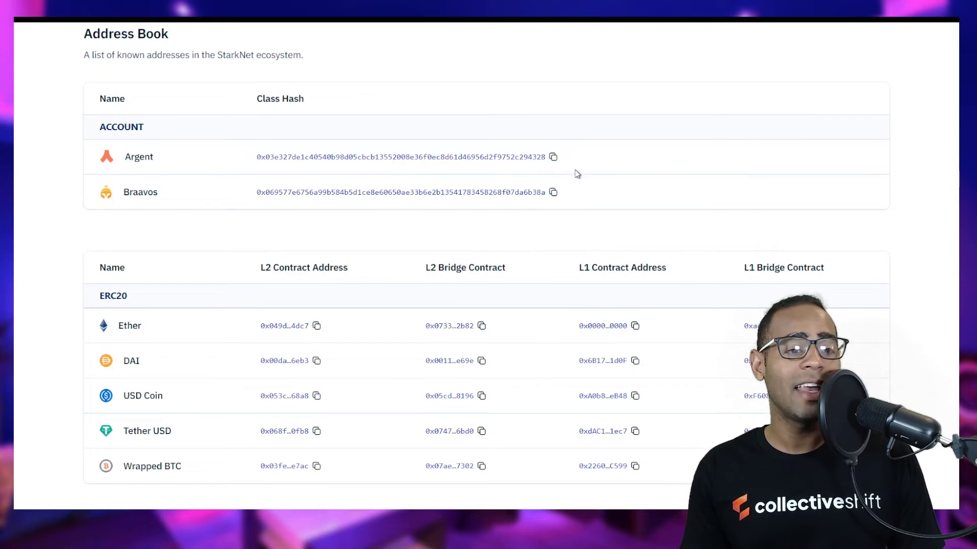
pyautogui.scroll(3, 577, 174)
pyautogui.moveTo(633, 88)
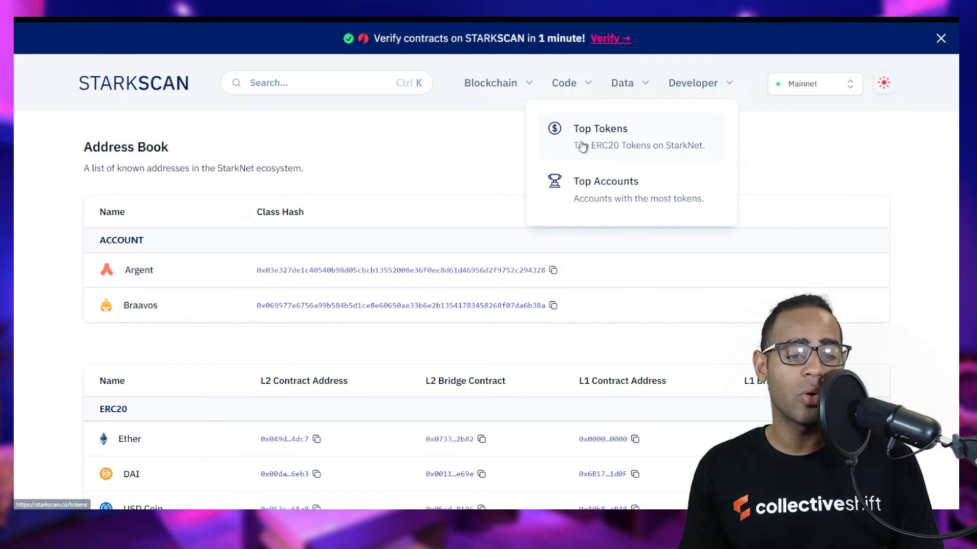
pyautogui.click(694, 147)
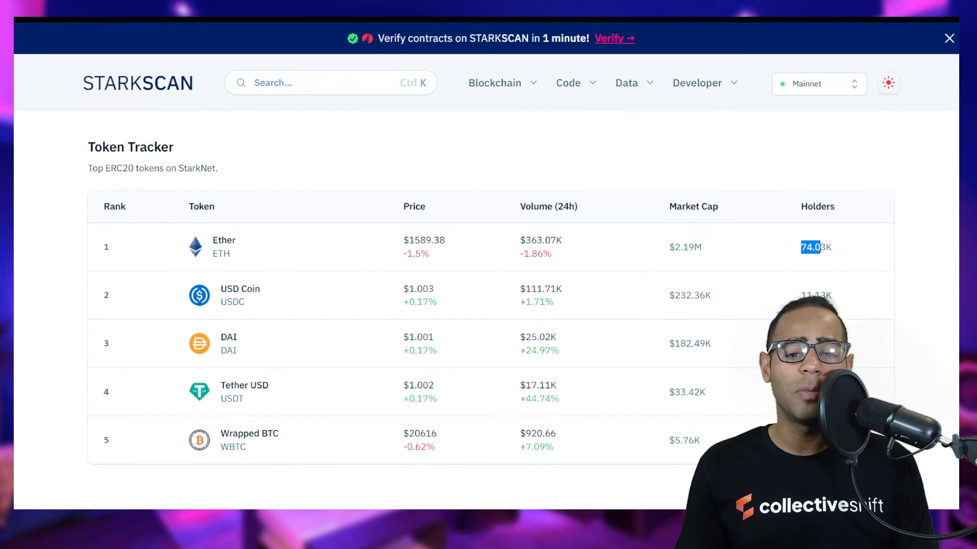
pyautogui.click(851, 252)
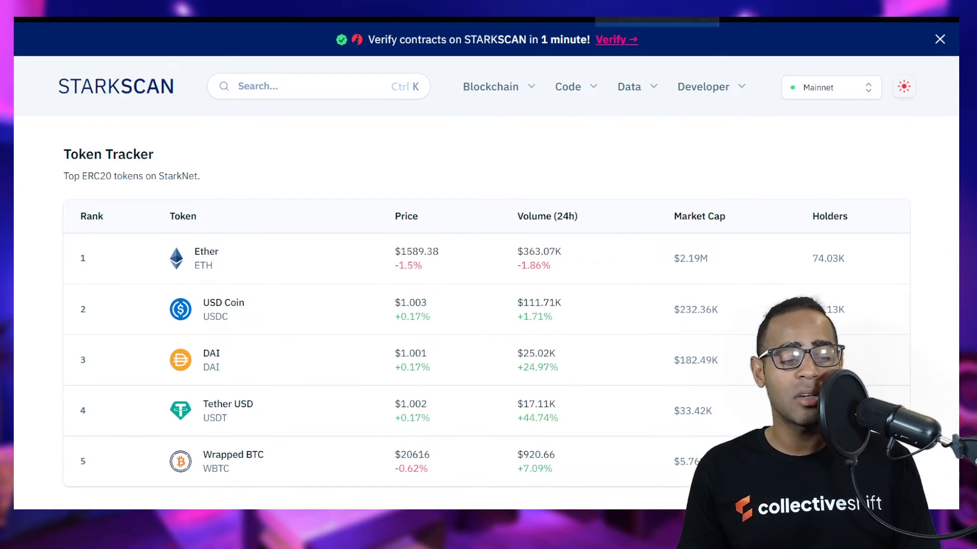
pyautogui.moveTo(660, 366); pyautogui.dragTo(720, 365)
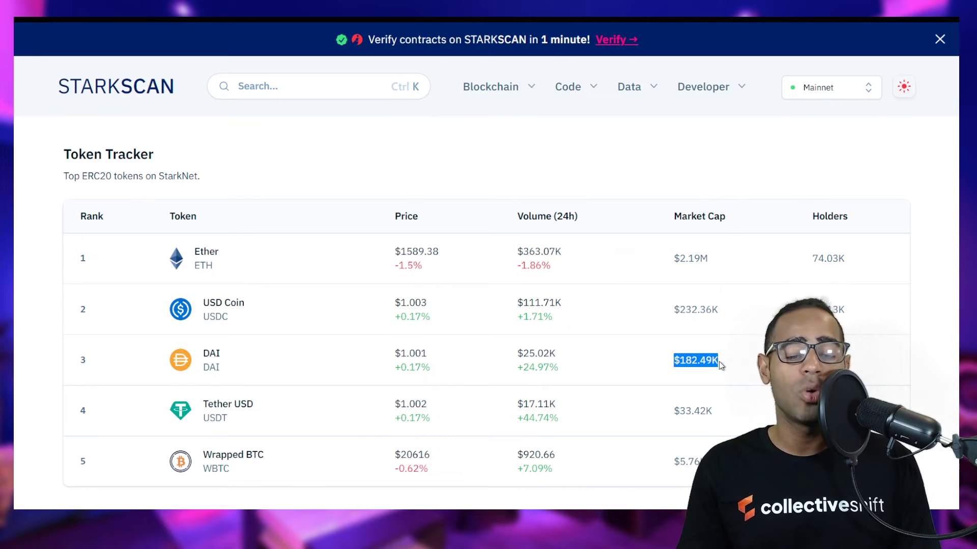
pyautogui.click(741, 366)
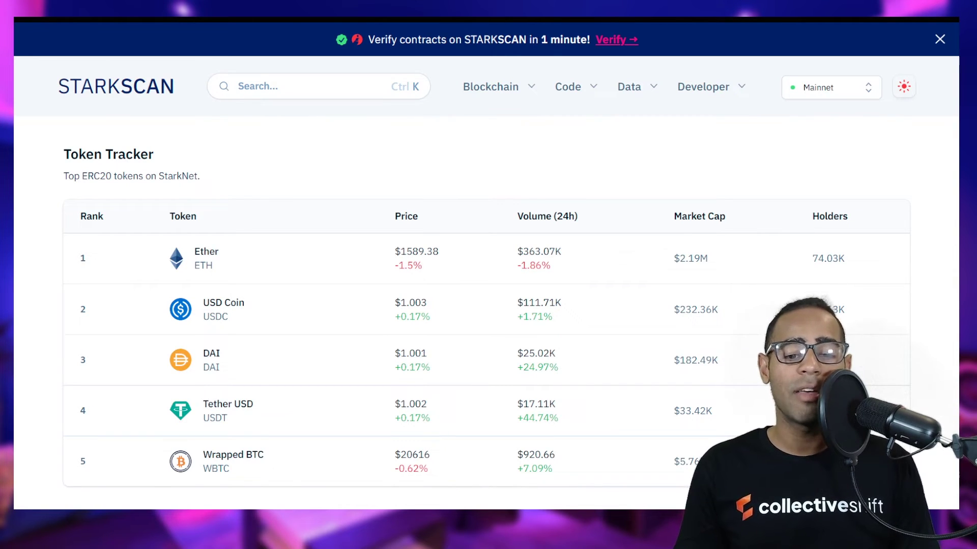
pyautogui.moveTo(668, 411); pyautogui.dragTo(717, 415)
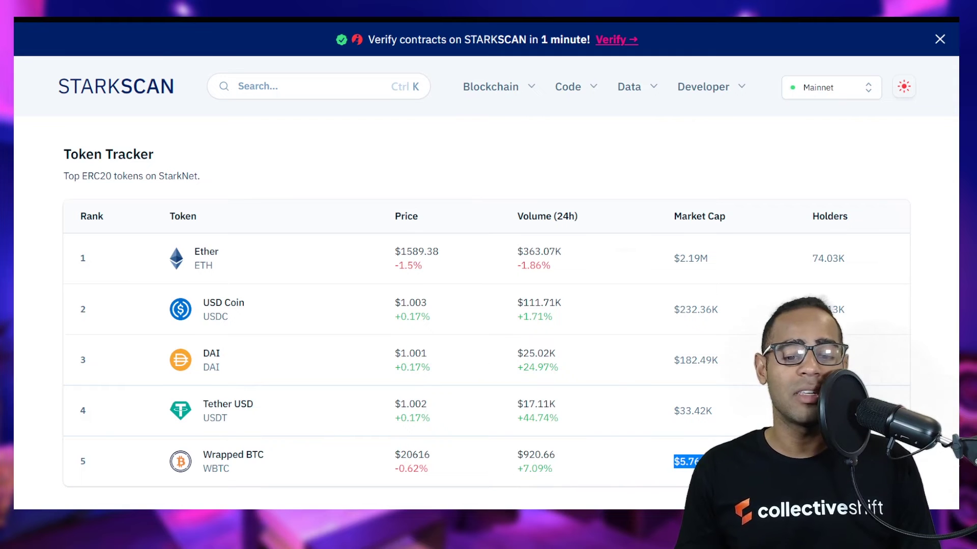
pyautogui.click(634, 475)
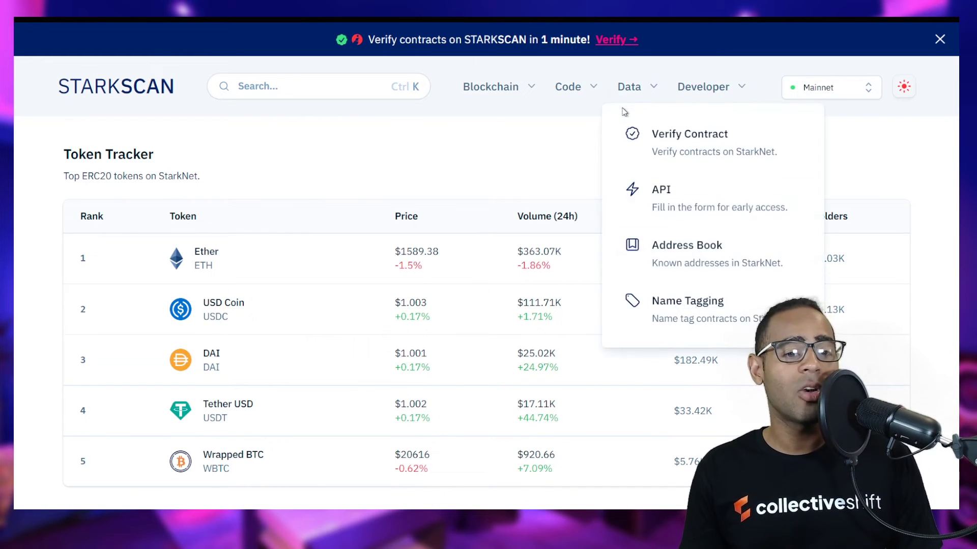
# Step: Open the Top Accounts ranking and enlarge the page to view the top ETH balances
pyautogui.moveTo(592, 87)
pyautogui.moveTo(644, 88)
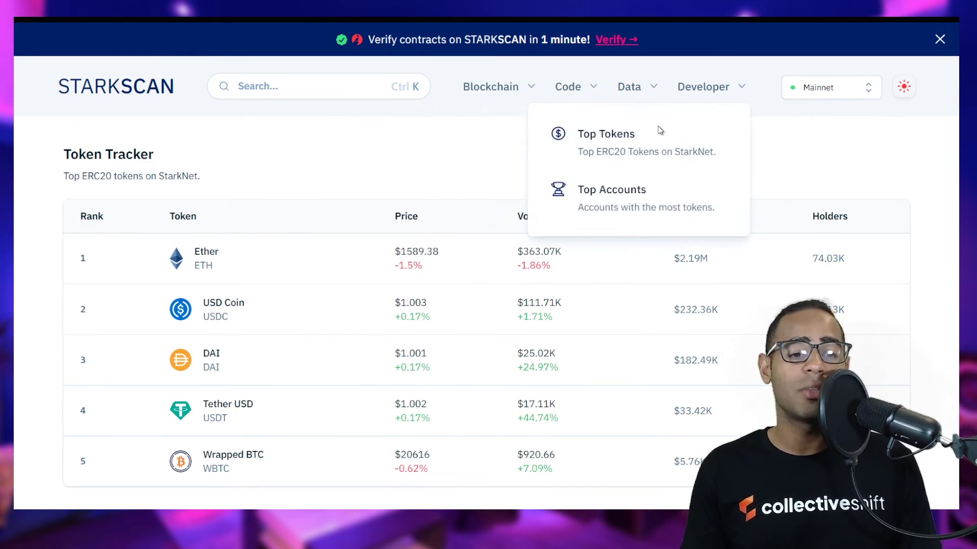
pyautogui.click(667, 205)
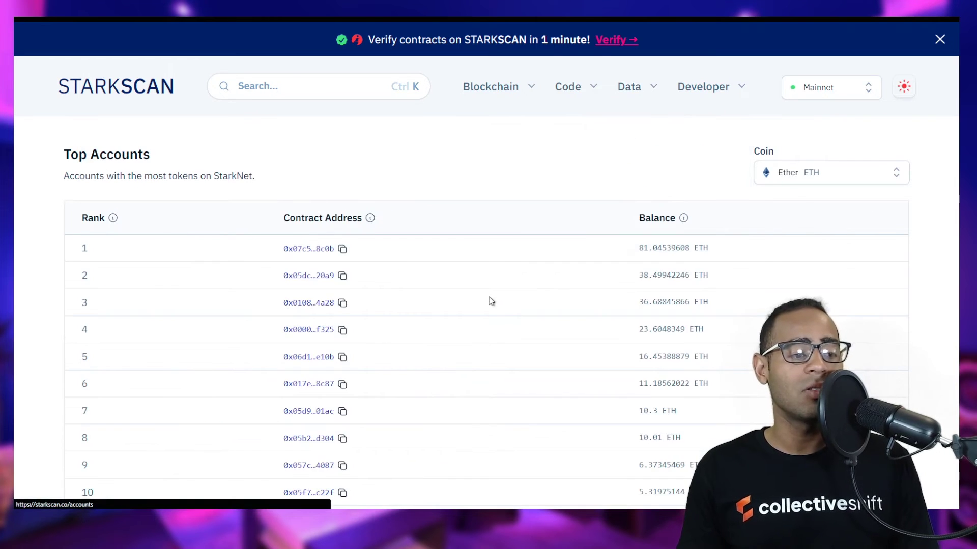
pyautogui.scroll(-2, 489, 305)
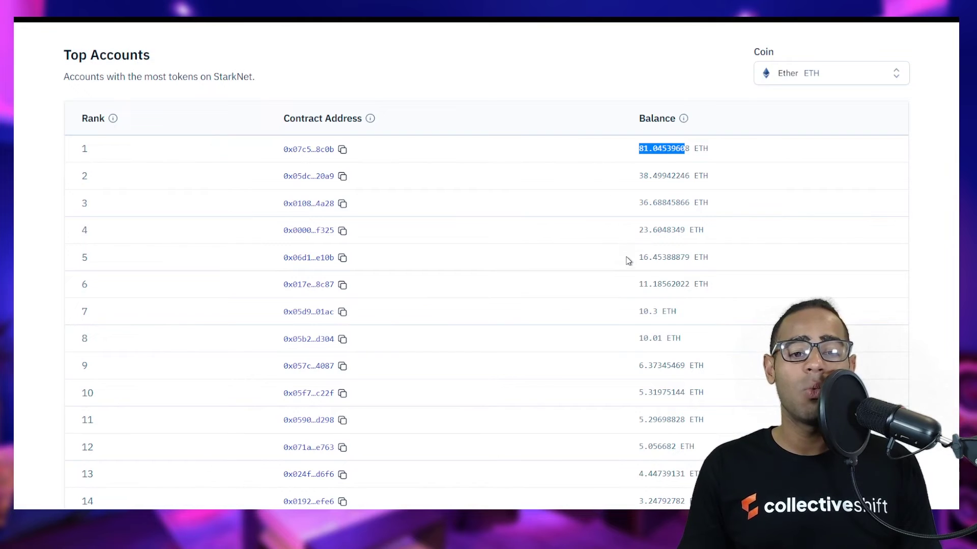
pyautogui.hotkey('ctrl', '+')
pyautogui.scroll(-2, 539, 299)
pyautogui.click(348, 176)
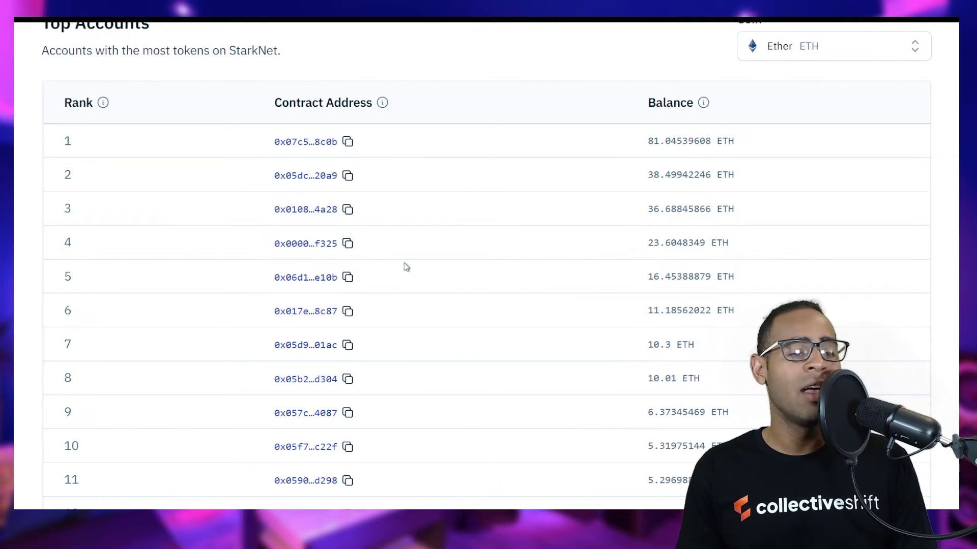
# Step: Open the rank 1 account's contract page and scroll through its Transactions
pyautogui.click(317, 144)
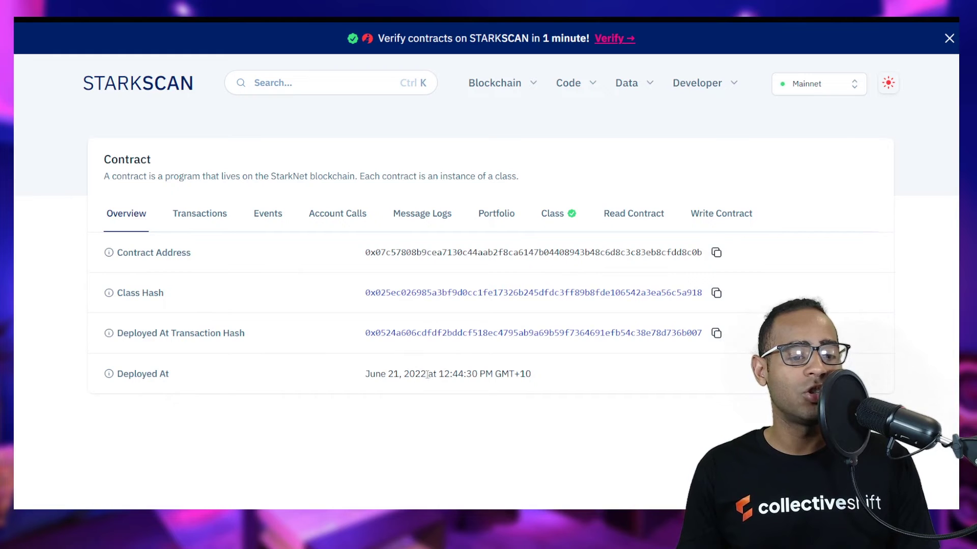
pyautogui.click(220, 228)
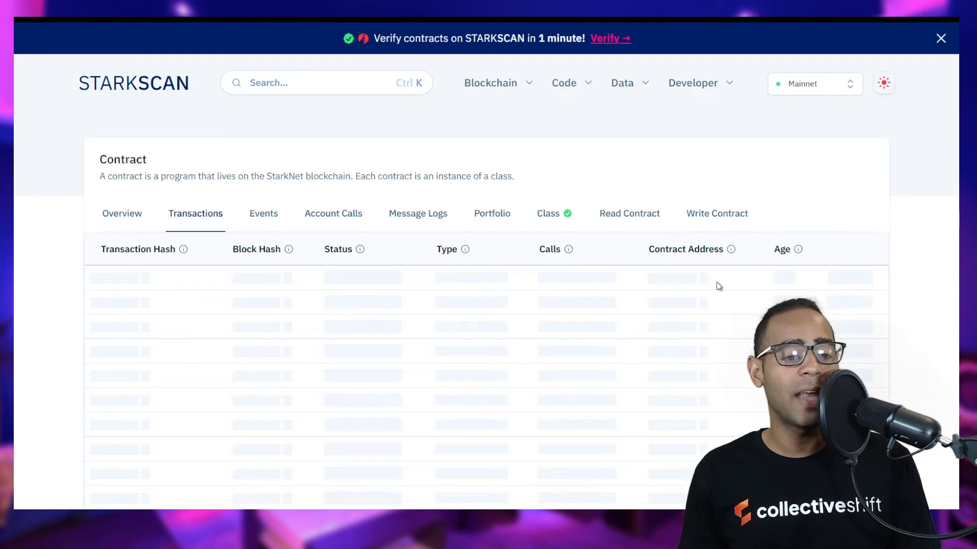
pyautogui.scroll(-1, 569, 321)
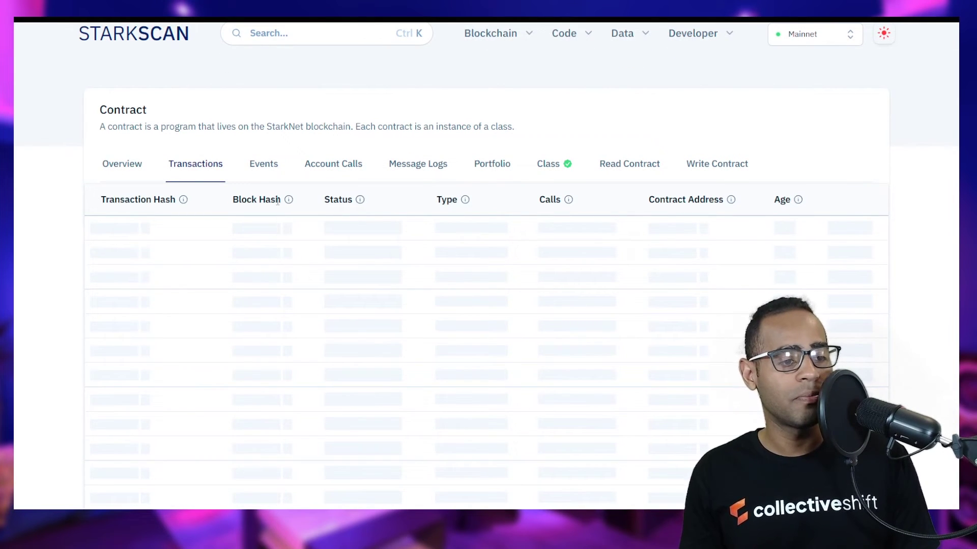
pyautogui.scroll(-2, 424, 239)
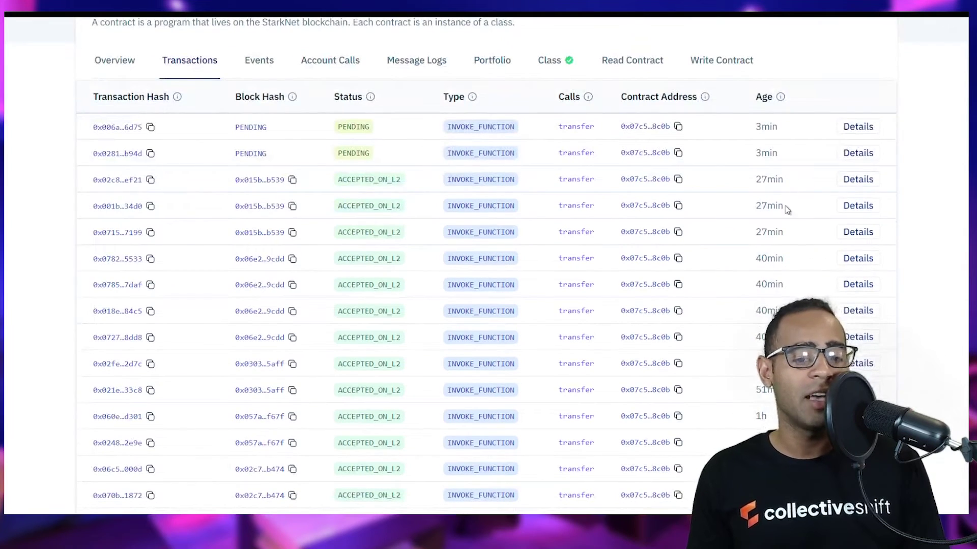
pyautogui.scroll(-2, 763, 488)
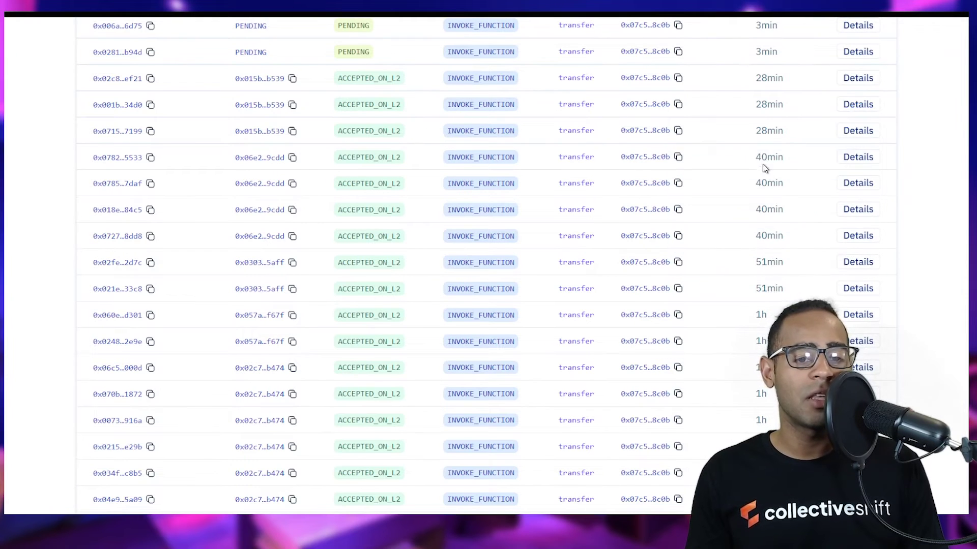
pyautogui.scroll(3, 767, 159)
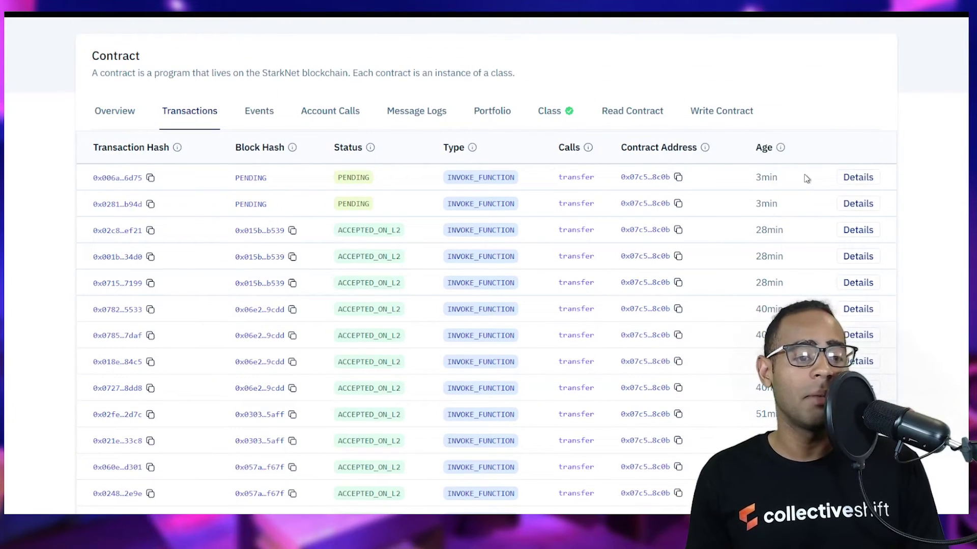
pyautogui.scroll(2, 312, 257)
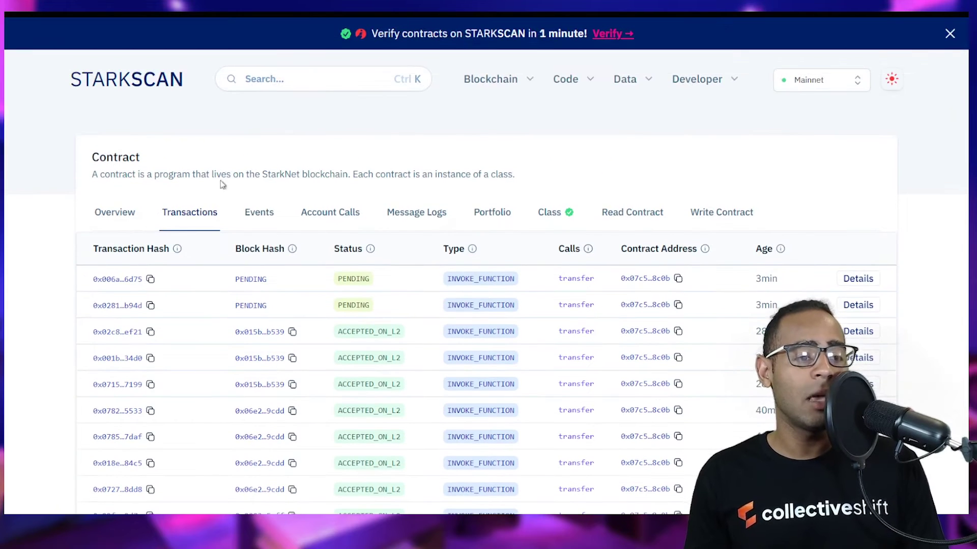
pyautogui.click(499, 85)
# Step: Open the Blocks list, inspect the newest blocks, and dismiss the verification banner
pyautogui.click(510, 144)
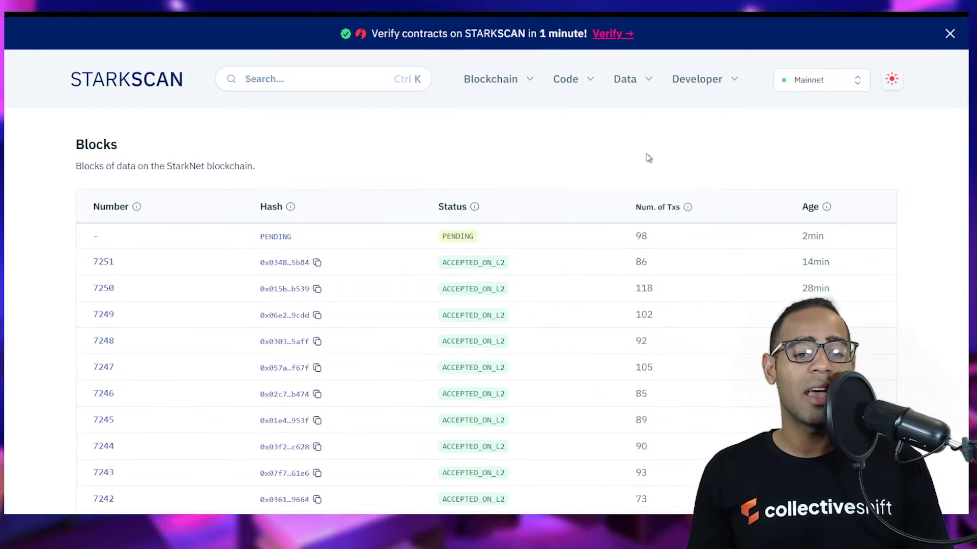
pyautogui.moveTo(814, 341)
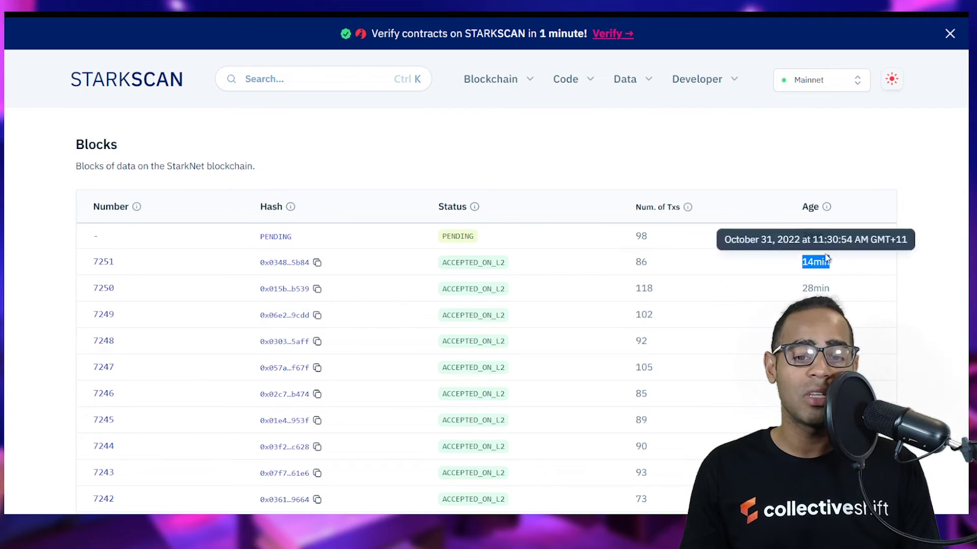
pyautogui.moveTo(824, 237); pyautogui.dragTo(802, 242)
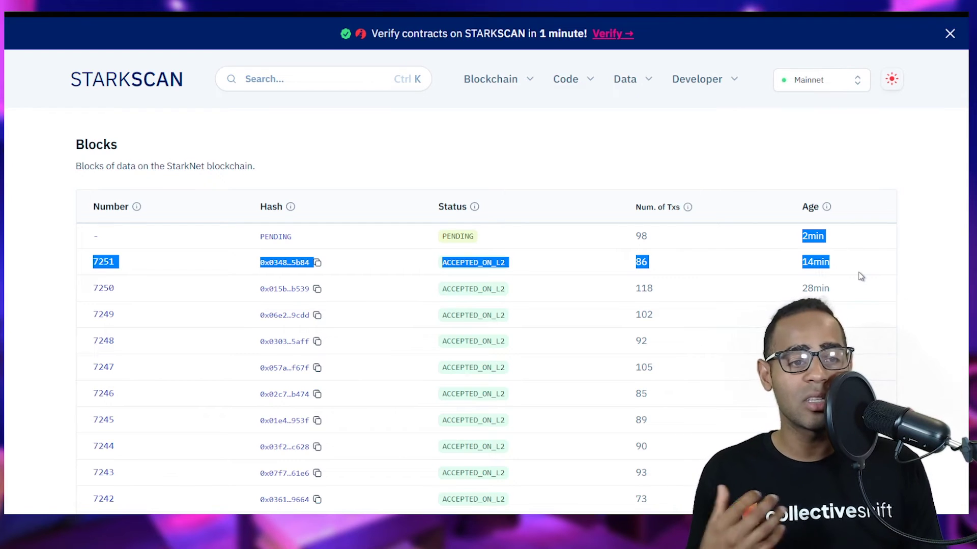
pyautogui.click(951, 34)
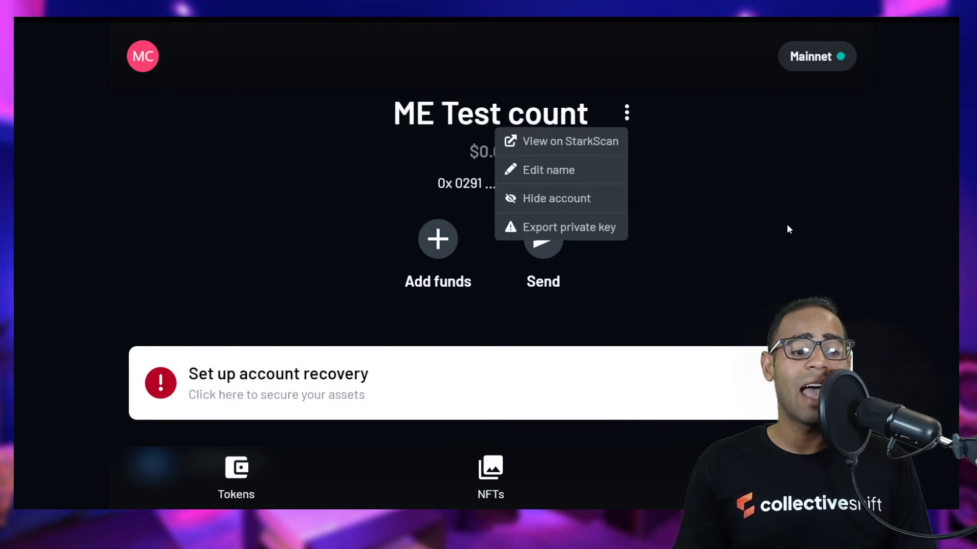
# Step: Show the Argent X wallet's NFTs tab, which is still empty
pyautogui.click(788, 228)
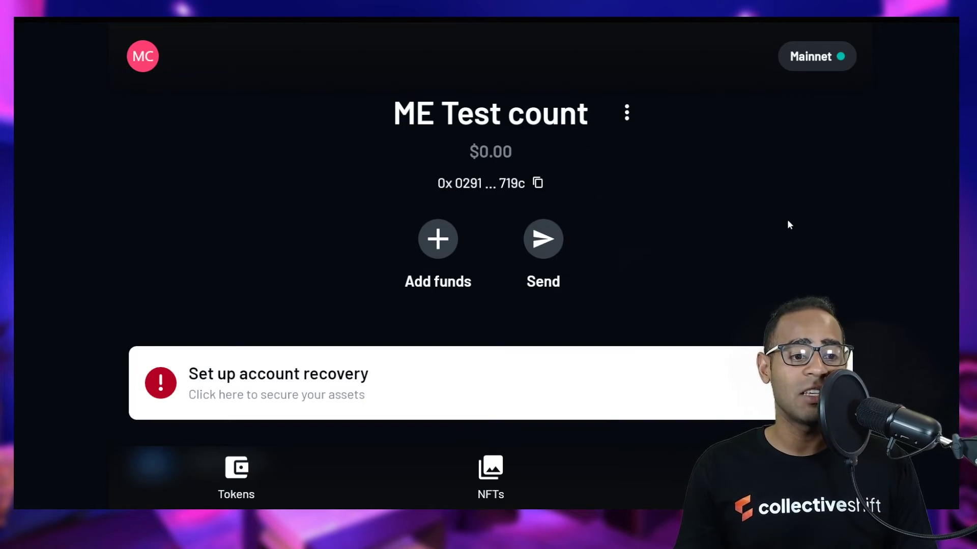
pyautogui.scroll(-3, 763, 255)
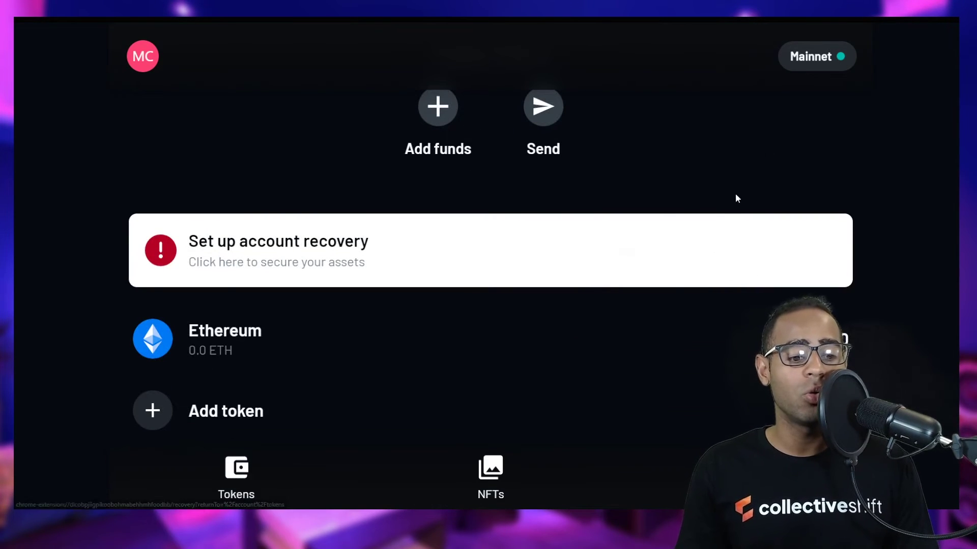
pyautogui.click(519, 480)
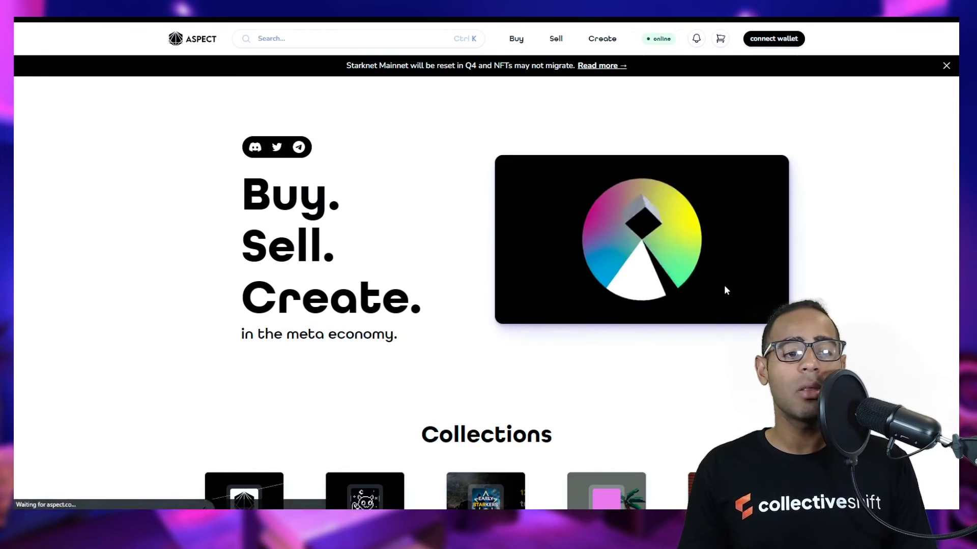
# Step: Connect the Argent X account to Aspect and approve the connection in the wallet
pyautogui.click(779, 44)
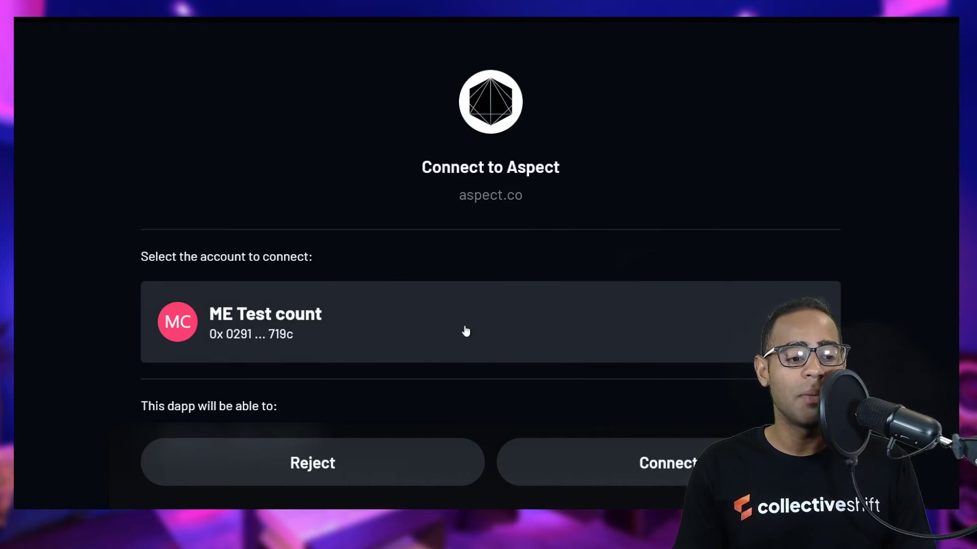
pyautogui.click(625, 486)
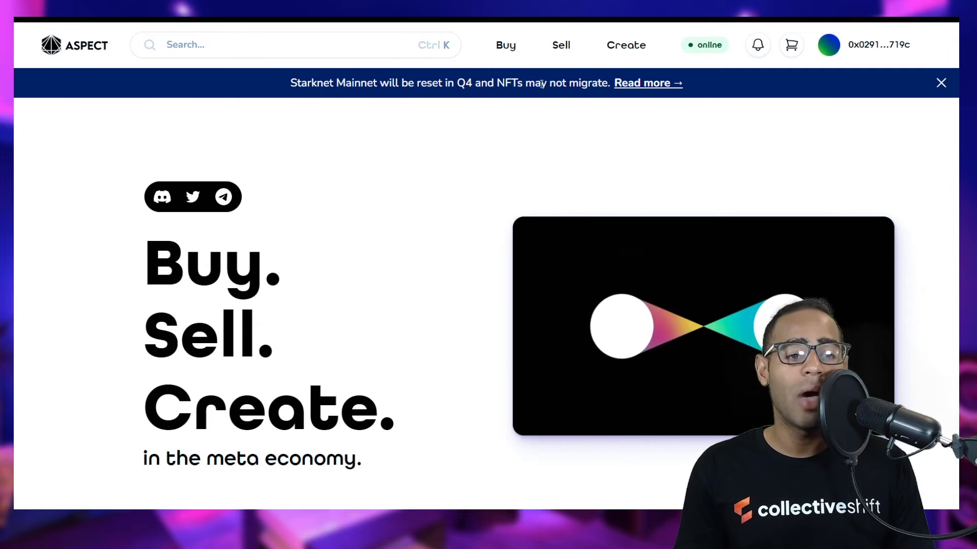
# Step: Zoom out to reach the home page Rankings, then open the ASPECT collection page
pyautogui.hotkey('ctrl', '-')
pyautogui.hotkey('ctrl', '-')
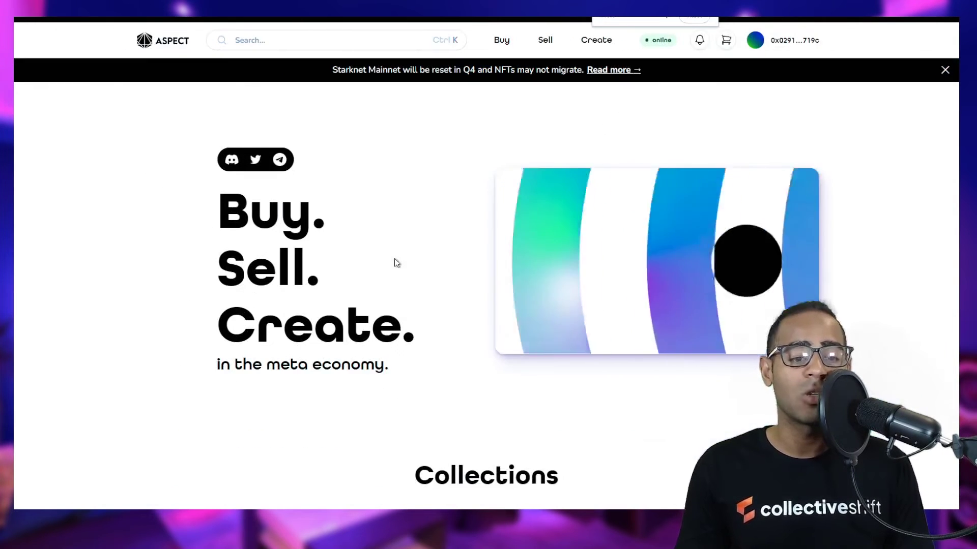
pyautogui.hotkey('ctrl', '-')
pyautogui.scroll(-3, 912, 273)
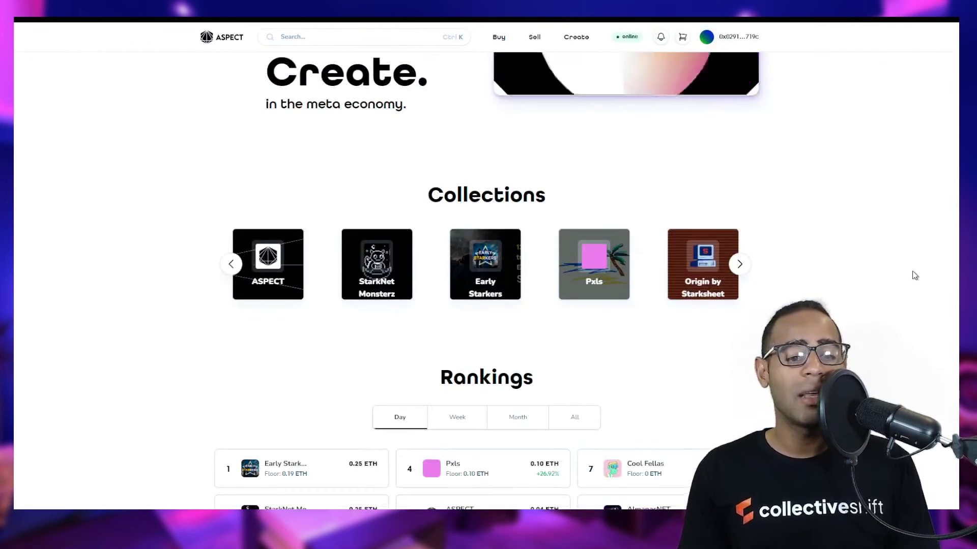
pyautogui.scroll(-5, 914, 275)
pyautogui.scroll(2, 910, 258)
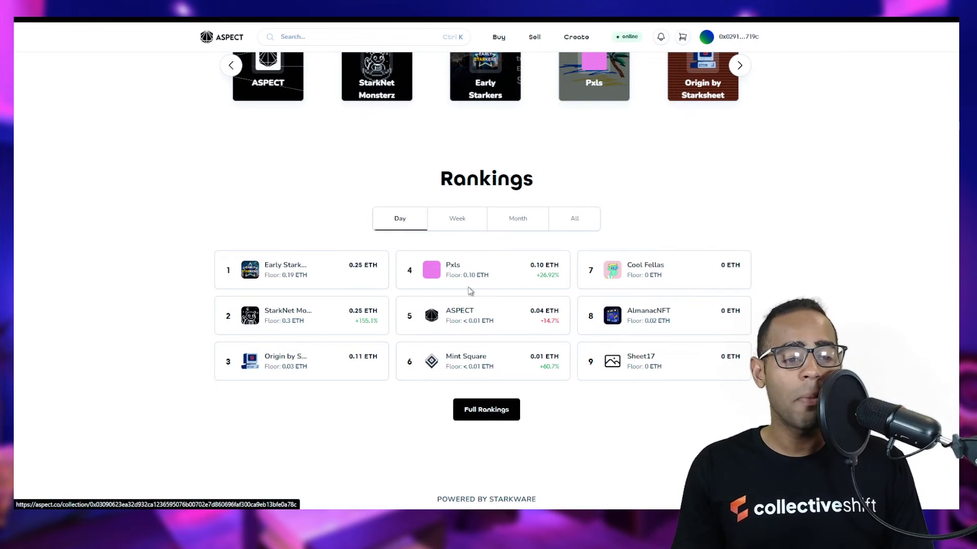
pyautogui.hotkey('ctrl', '+')
pyautogui.hotkey('ctrl', '+')
pyautogui.scroll(-3, 538, 356)
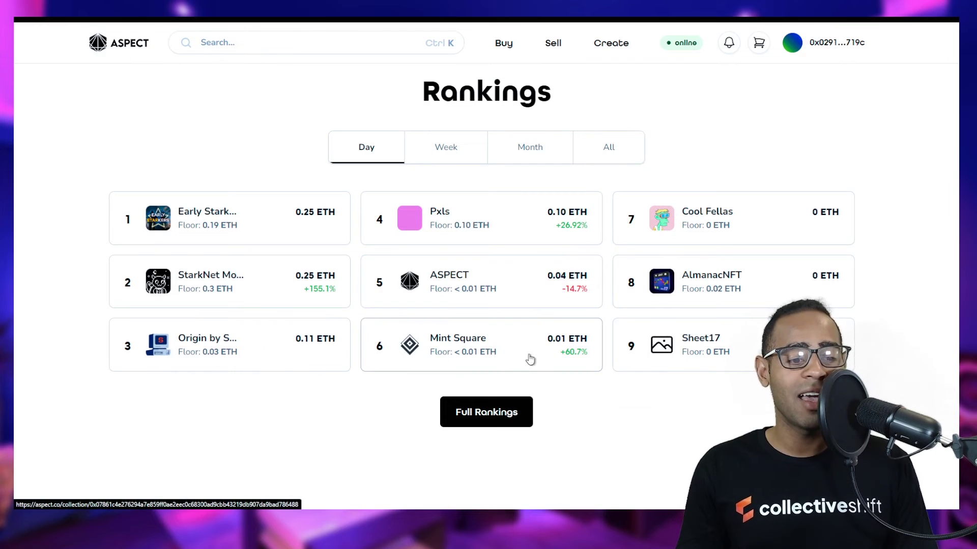
pyautogui.click(514, 292)
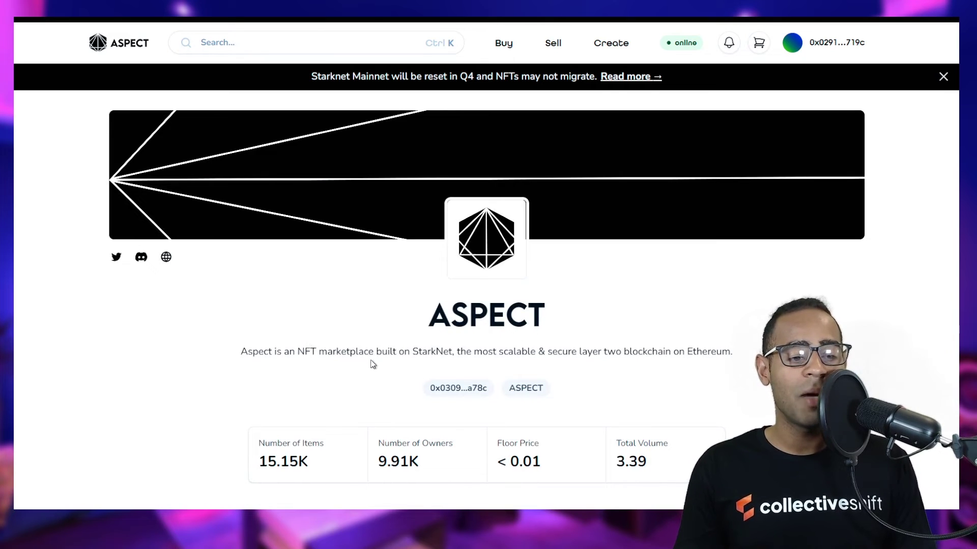
pyautogui.moveTo(374, 353); pyautogui.dragTo(756, 349)
pyautogui.scroll(-5, 756, 349)
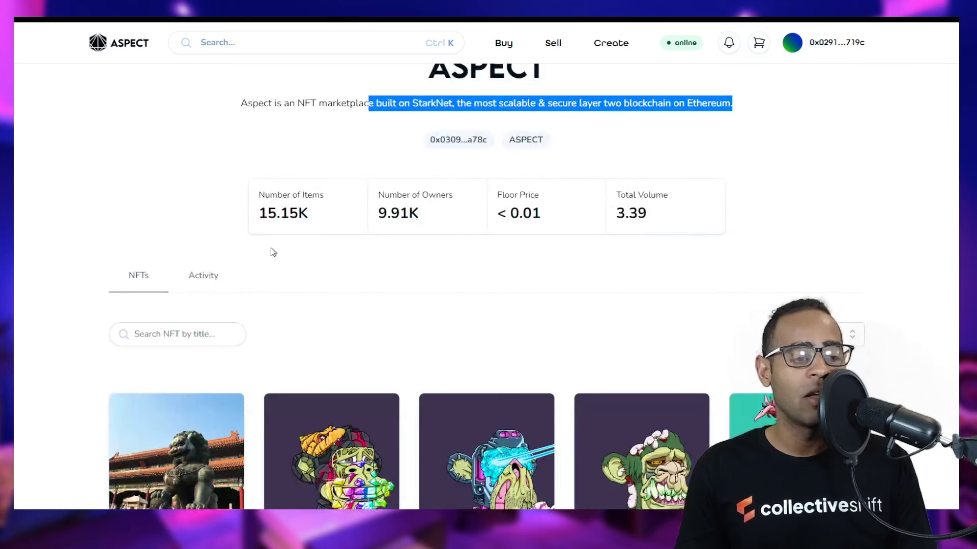
pyautogui.moveTo(256, 213); pyautogui.dragTo(309, 215)
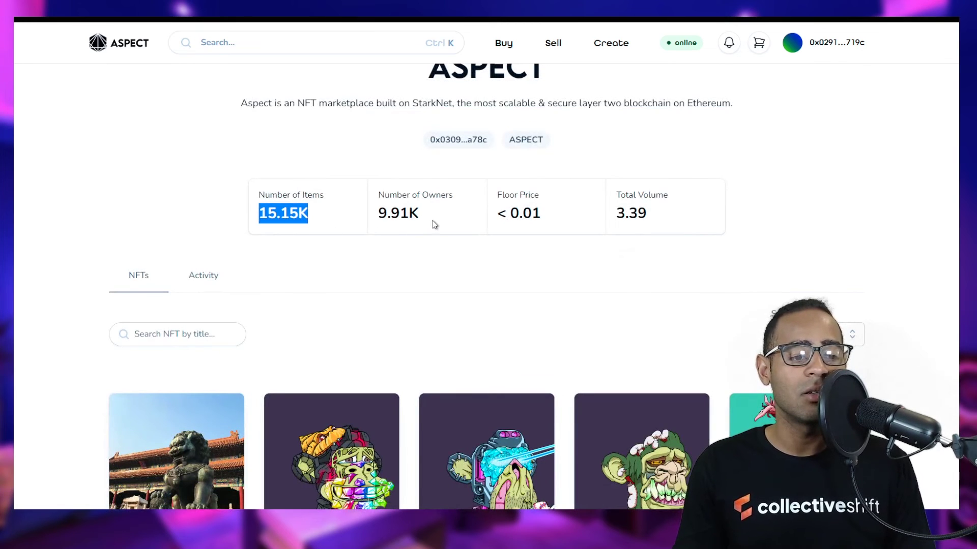
pyautogui.moveTo(420, 216); pyautogui.dragTo(377, 220)
pyautogui.moveTo(554, 214); pyautogui.dragTo(493, 222)
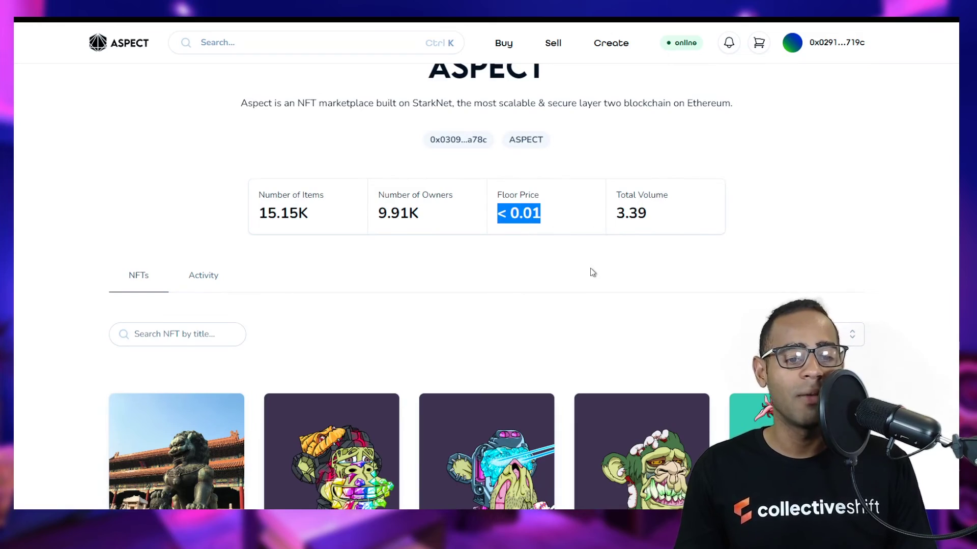
pyautogui.scroll(-3, 592, 272)
pyautogui.scroll(2, 617, 194)
pyautogui.scroll(-3, 654, 181)
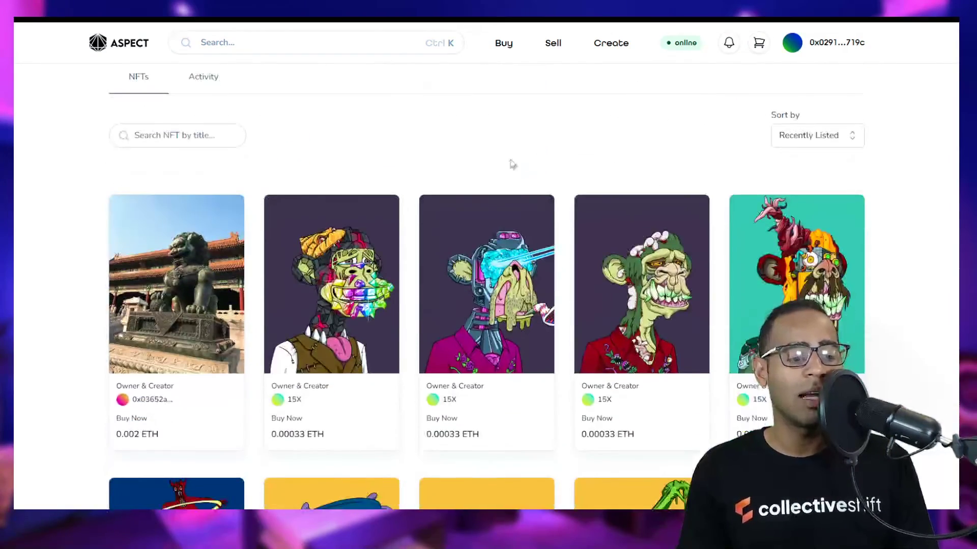
pyautogui.scroll(-5, 207, 327)
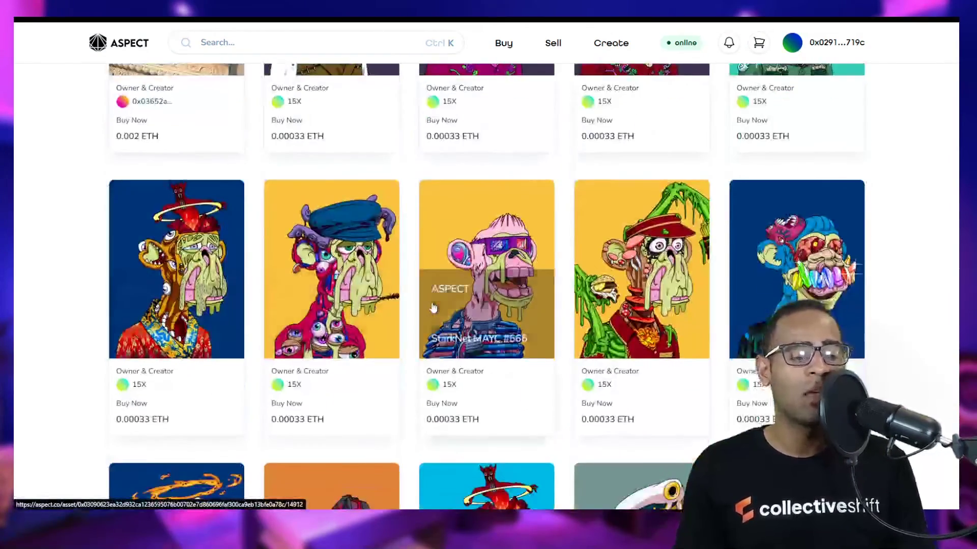
pyautogui.scroll(-5, 801, 204)
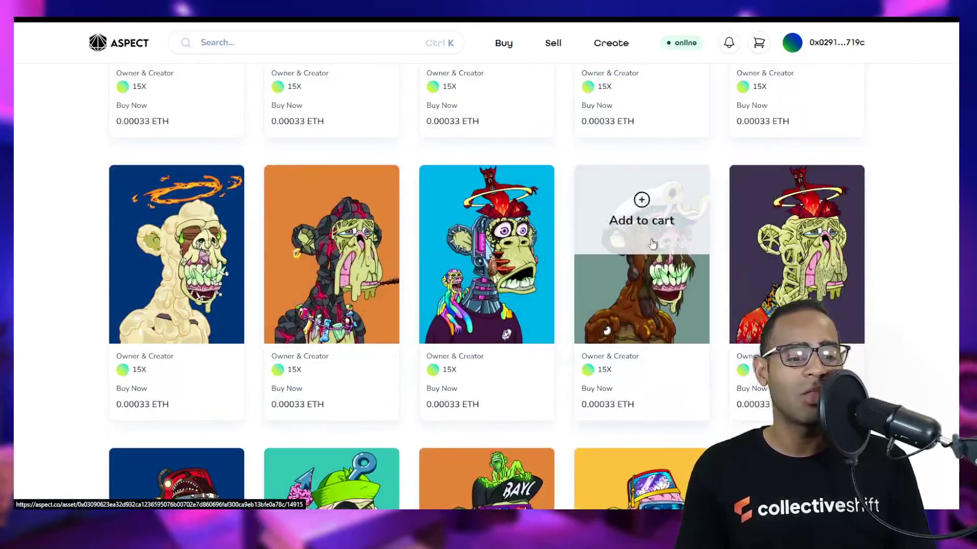
pyautogui.scroll(-10, 462, 388)
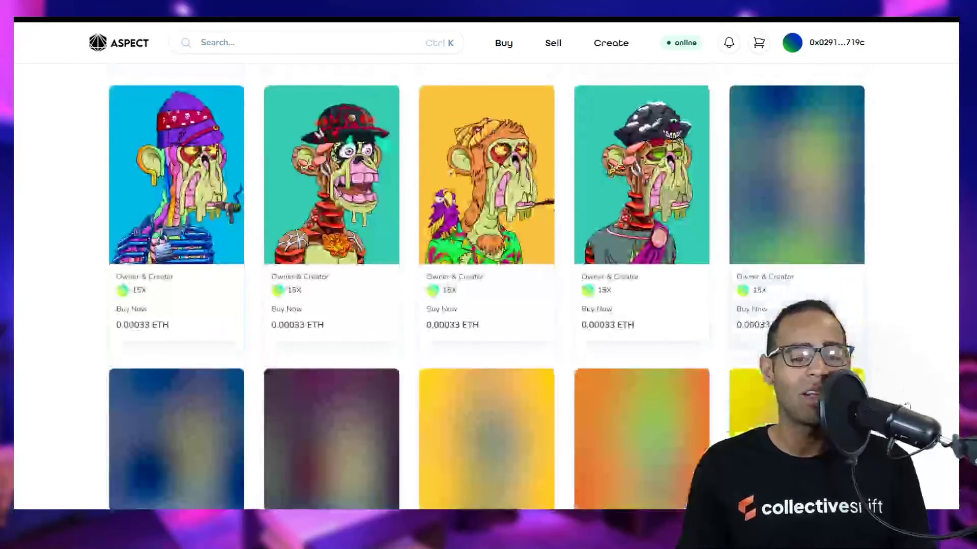
pyautogui.scroll(20, 397, 58)
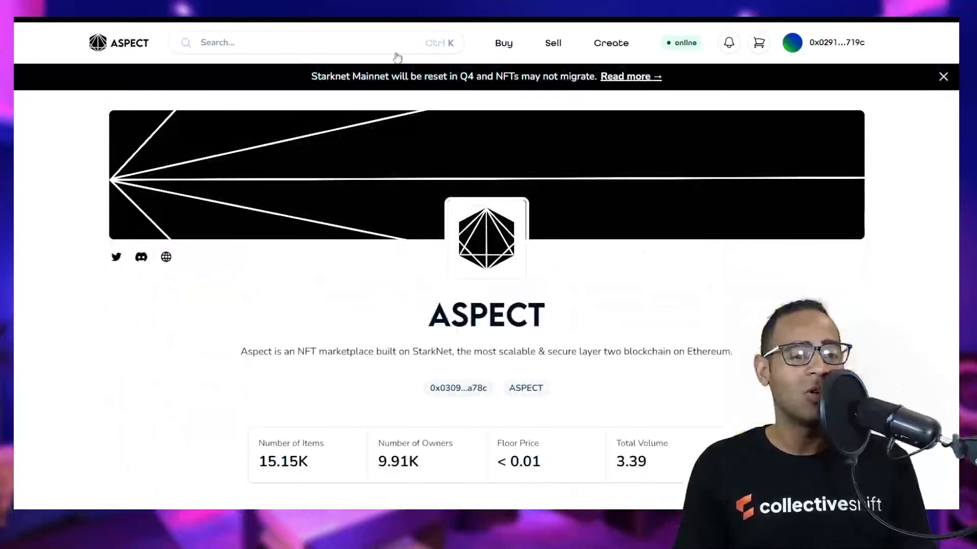
pyautogui.click(506, 45)
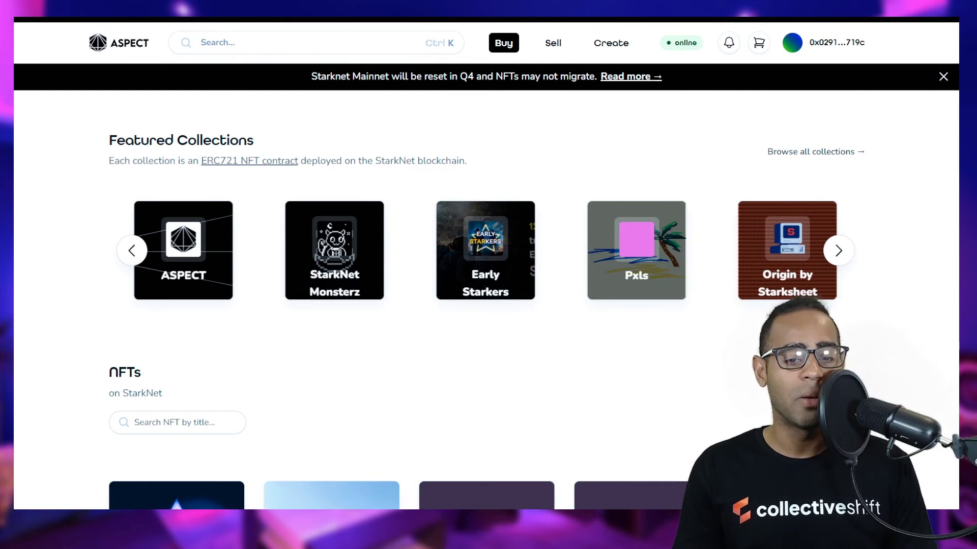
# Step: Open the StarkNet Monsterz collection and highlight its 777 item count
pyautogui.scroll(-5, 321, 305)
pyautogui.scroll(4, 320, 238)
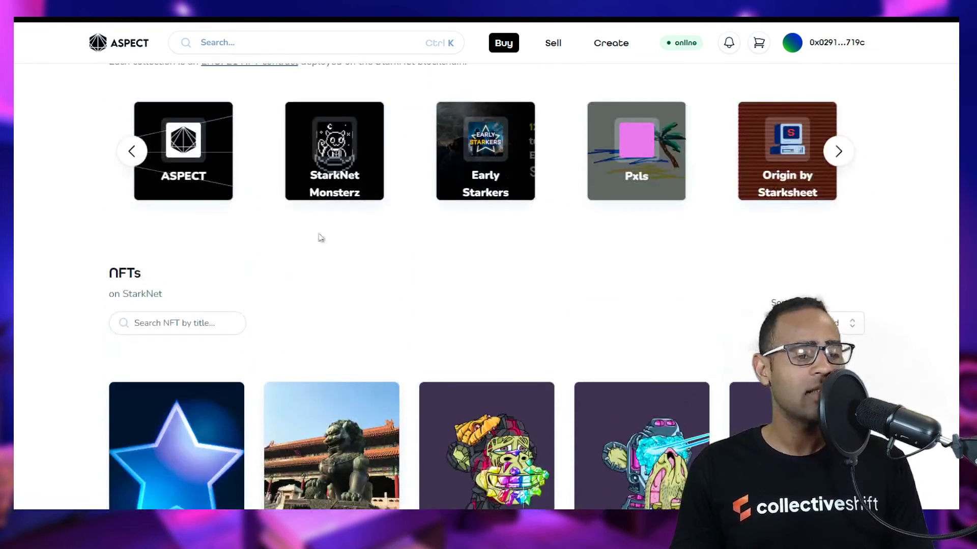
pyautogui.click(337, 152)
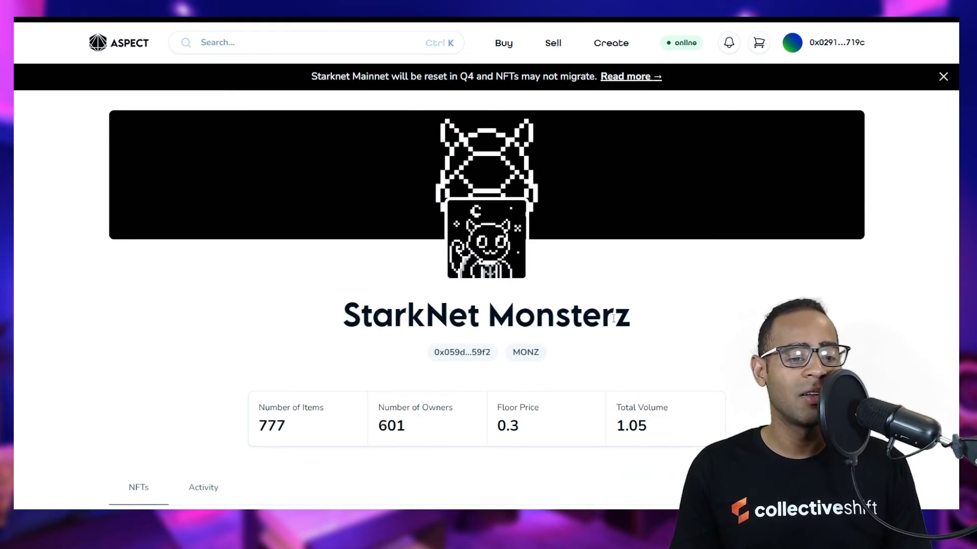
pyautogui.scroll(-2, 613, 319)
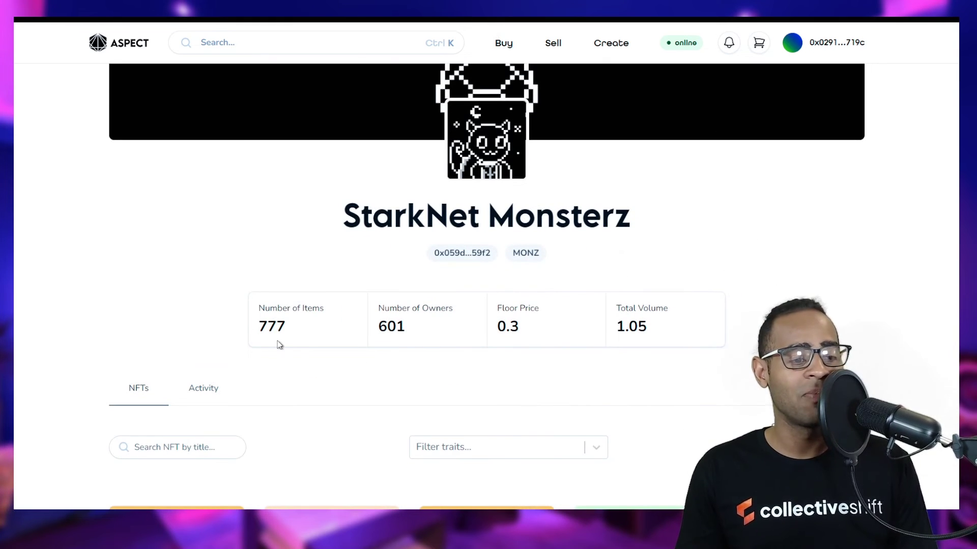
pyautogui.moveTo(304, 334); pyautogui.dragTo(256, 332)
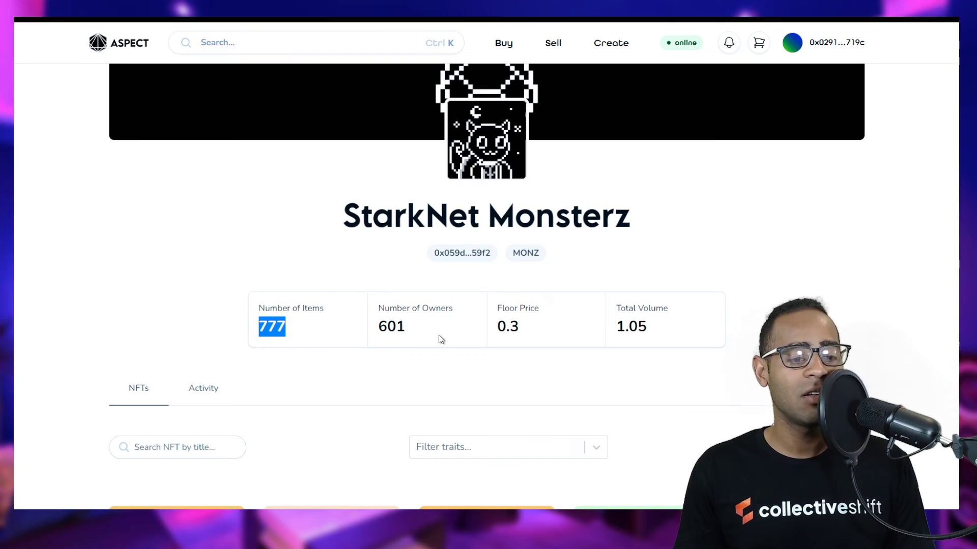
pyautogui.moveTo(441, 339); pyautogui.dragTo(369, 334)
pyautogui.click(576, 335)
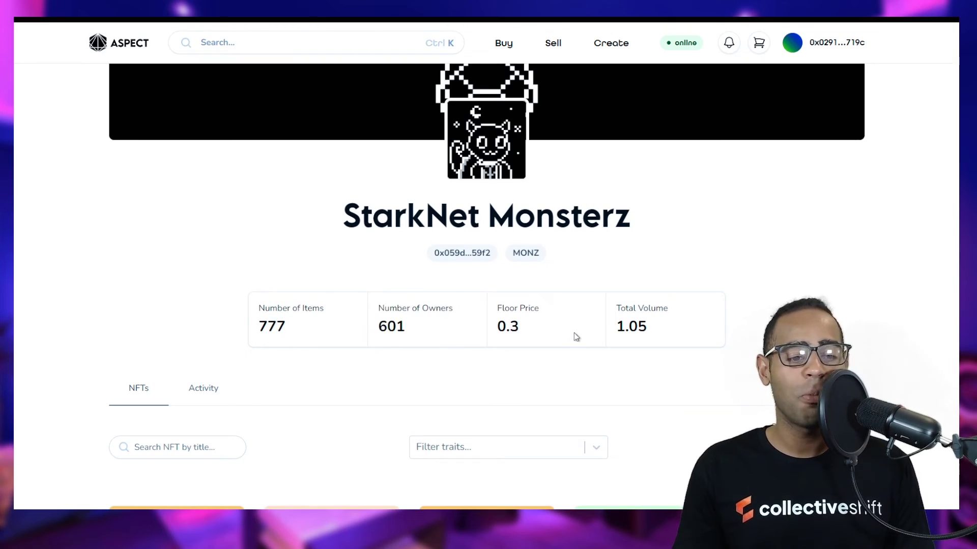
# Step: Browse through the StarkNet Monsterz NFTs listed on the collection page
pyautogui.scroll(-6, 578, 342)
pyautogui.scroll(-15, 578, 342)
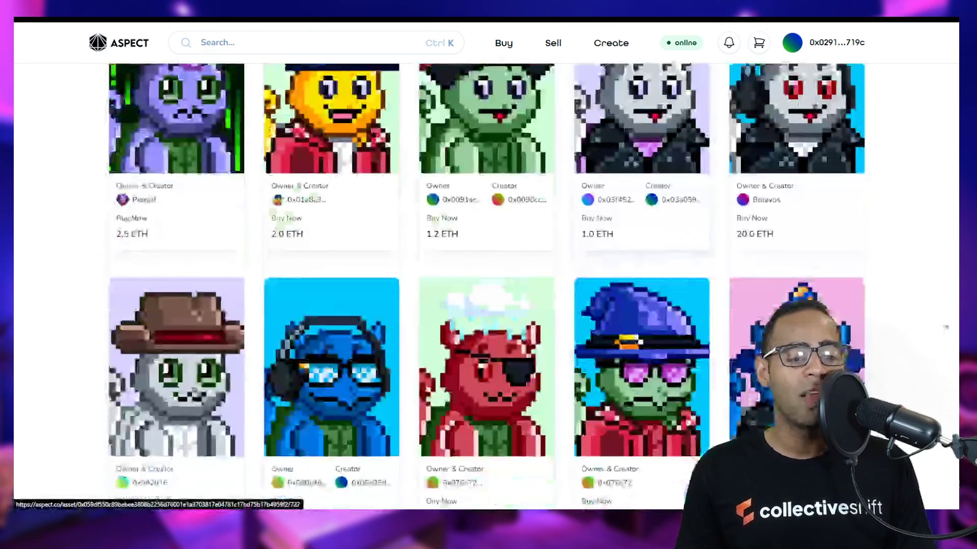
pyautogui.scroll(-5, 945, 321)
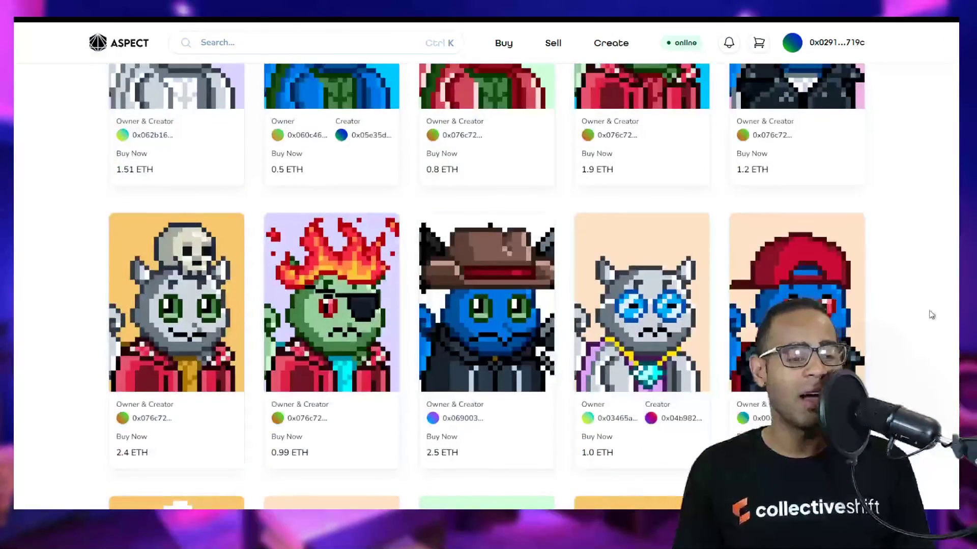
pyautogui.scroll(-4, 930, 314)
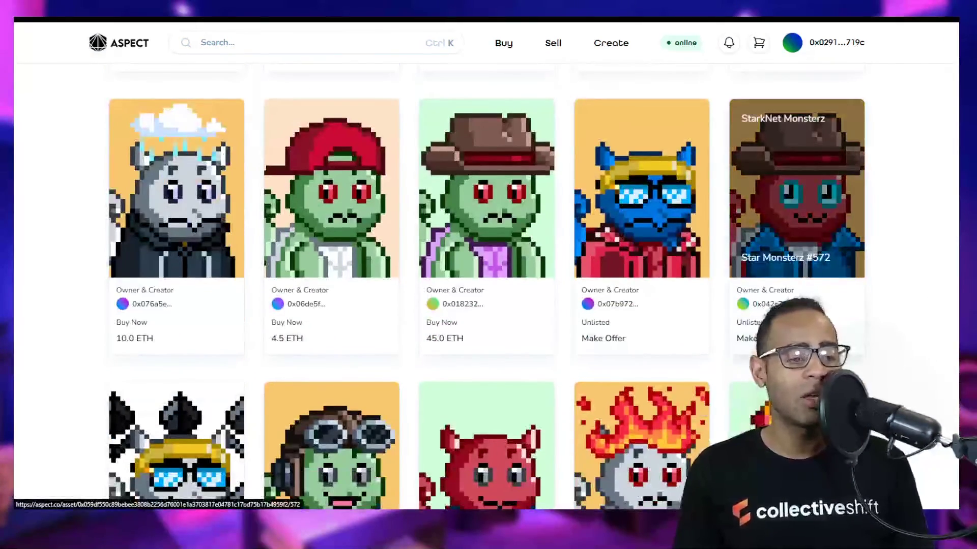
pyautogui.scroll(-9, 907, 306)
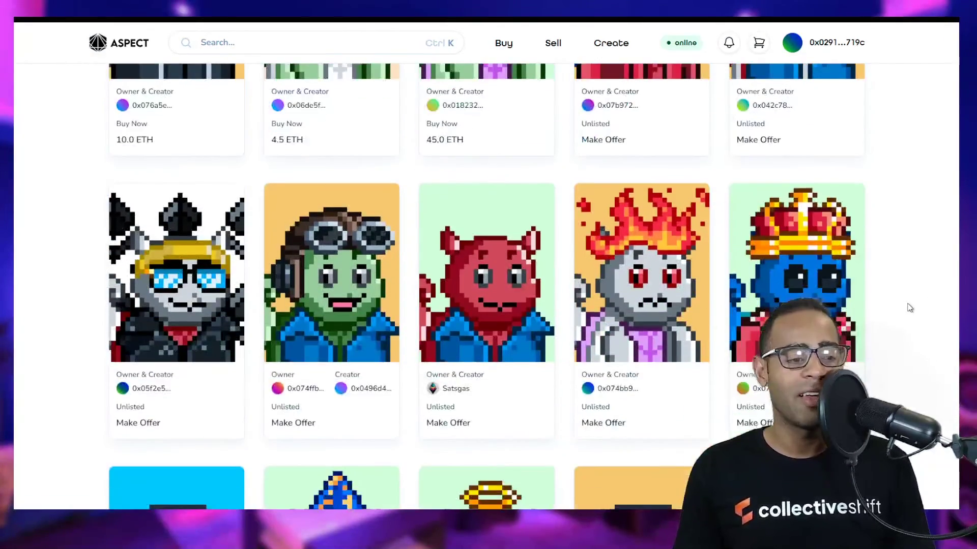
pyautogui.scroll(20, 921, 214)
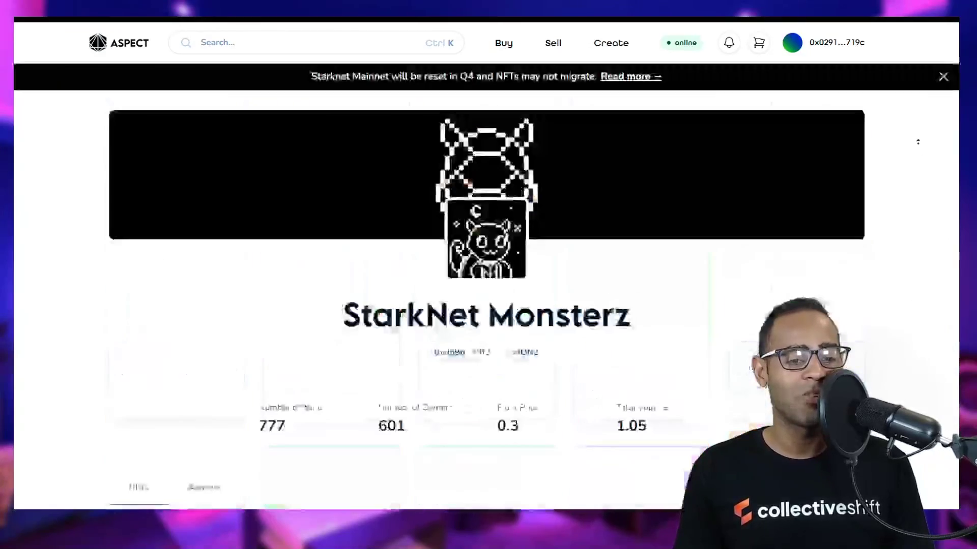
pyautogui.scroll(-4, 919, 147)
pyautogui.scroll(-6, 920, 146)
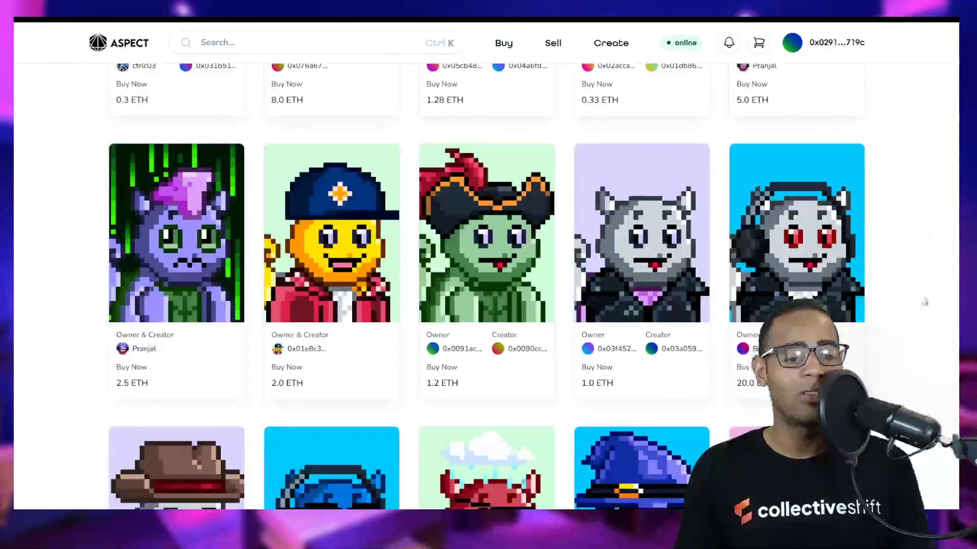
pyautogui.scroll(12, 919, 146)
# Step: Return to the Buy page and dismiss the Starknet Mainnet reset notice
pyautogui.hotkey('alt', 'Left')
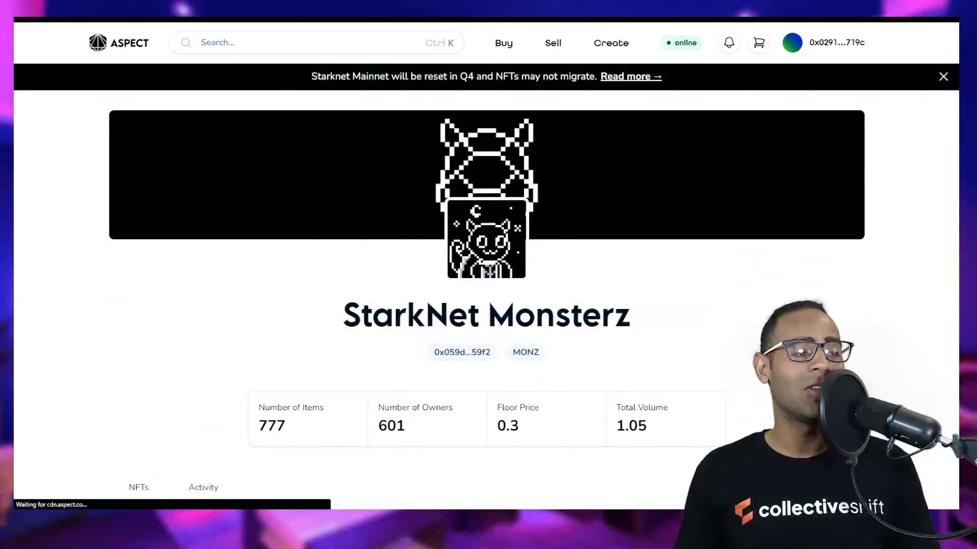
pyautogui.scroll(2, 700, 302)
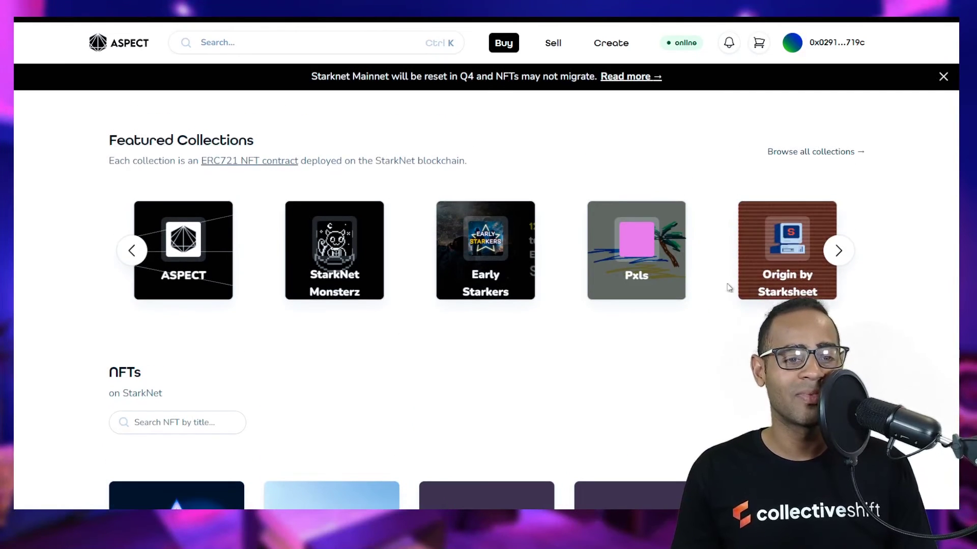
pyautogui.click(943, 77)
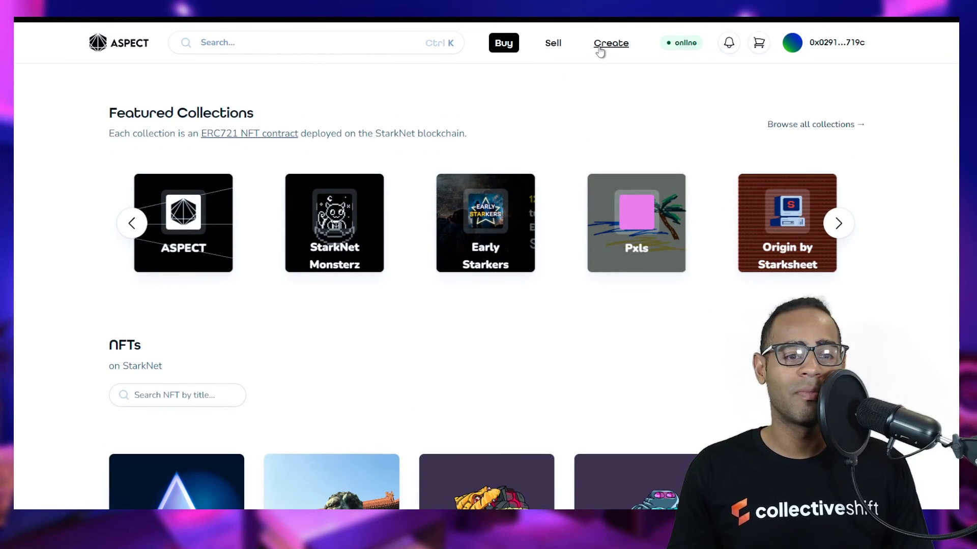
# Step: Open the Mint NFT form from the Create menu
pyautogui.click(619, 46)
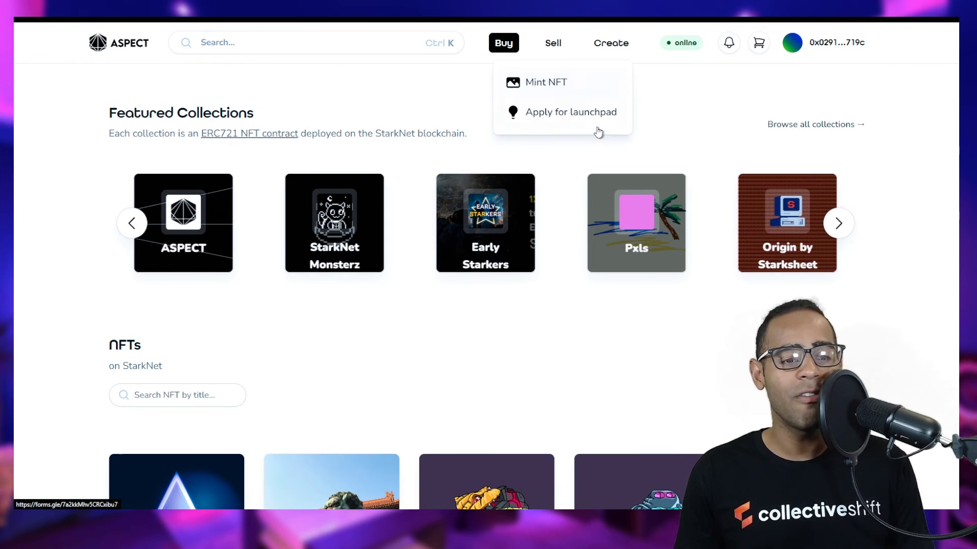
pyautogui.click(584, 93)
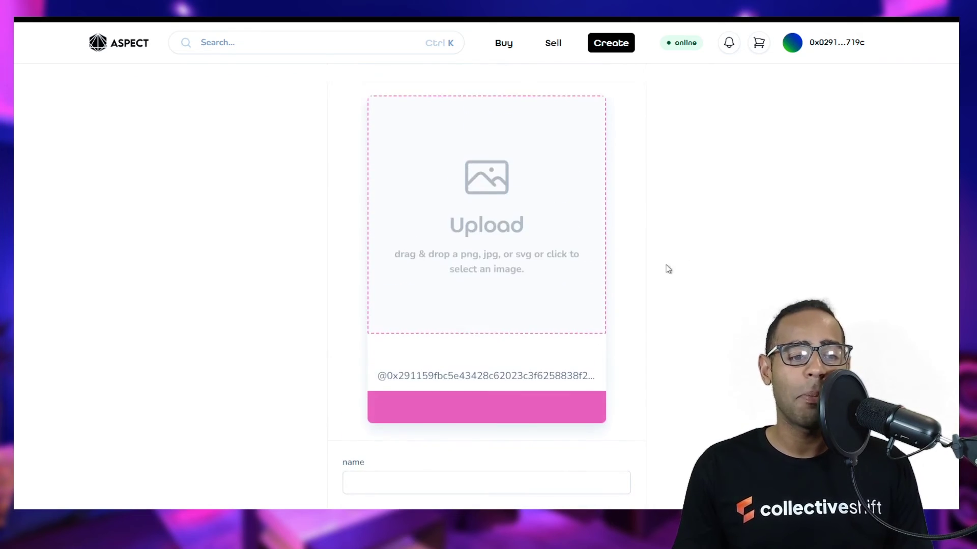
pyautogui.scroll(-5, 527, 239)
# Step: Submit the form with empty name and description, dismiss the error, and return home
pyautogui.click(400, 187)
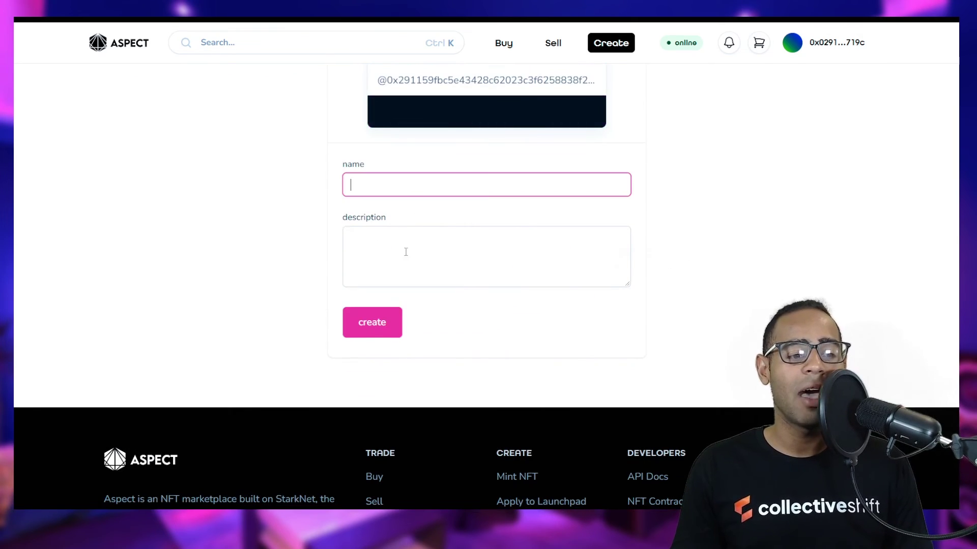
pyautogui.click(405, 253)
pyautogui.click(384, 322)
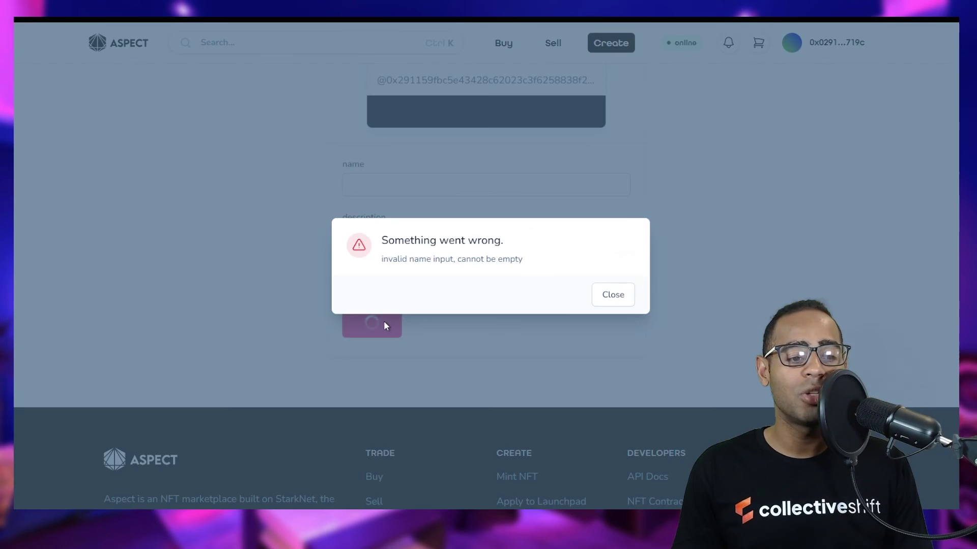
pyautogui.click(612, 295)
pyautogui.scroll(6, 751, 331)
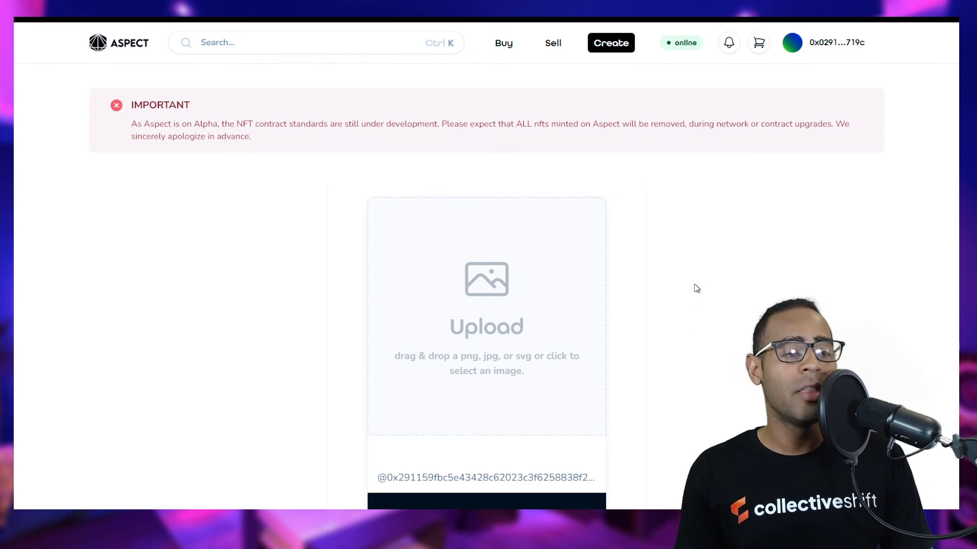
pyautogui.click(121, 47)
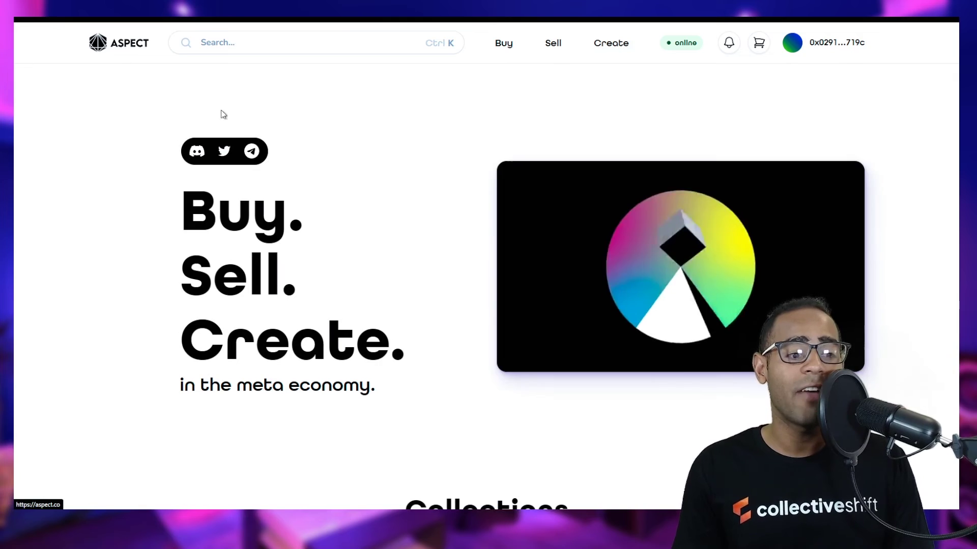